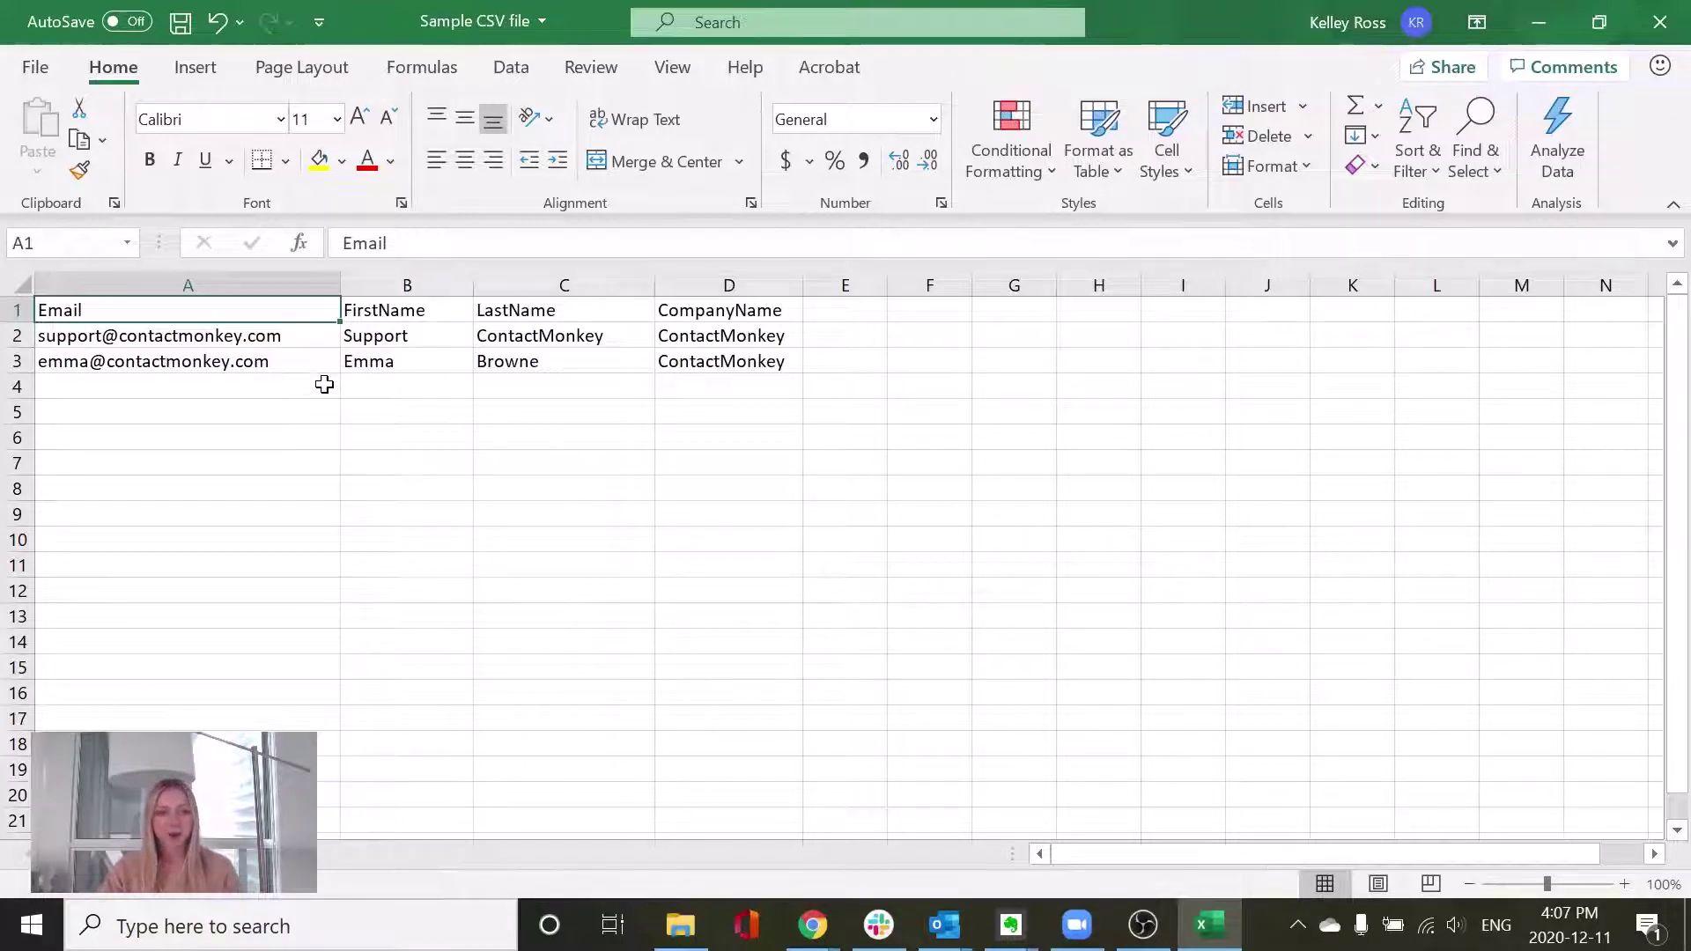
- Select the FirstName column B, then cell B2, in the Sample CSV sheet
left_click(397, 284)
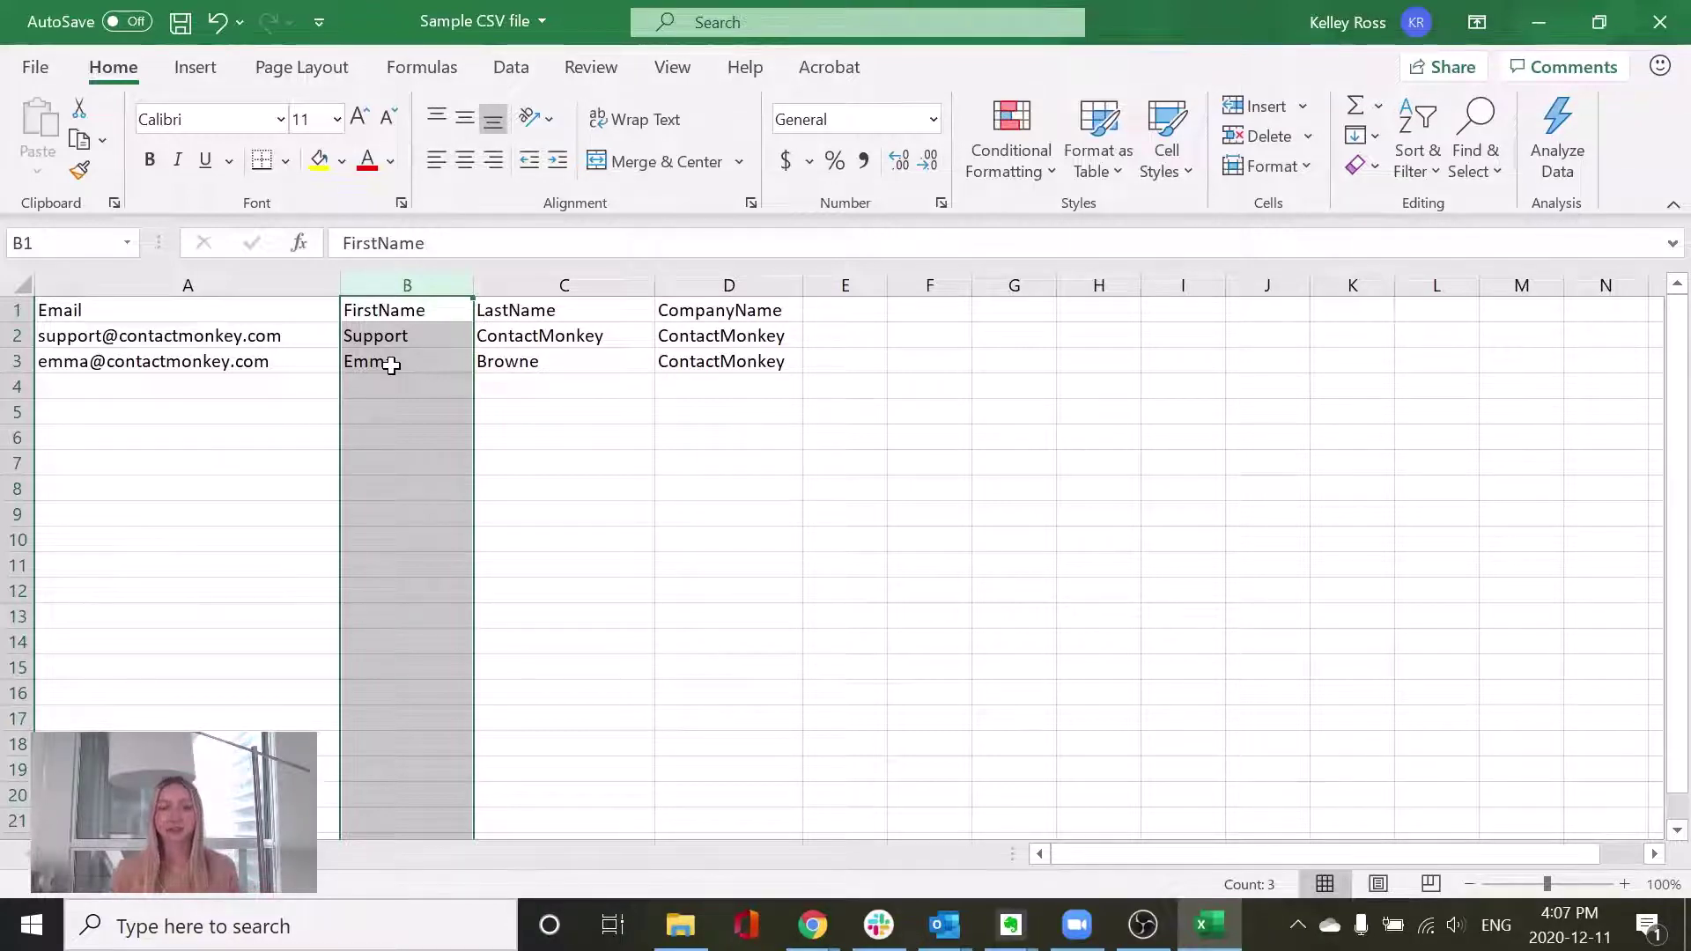
left_click(392, 337)
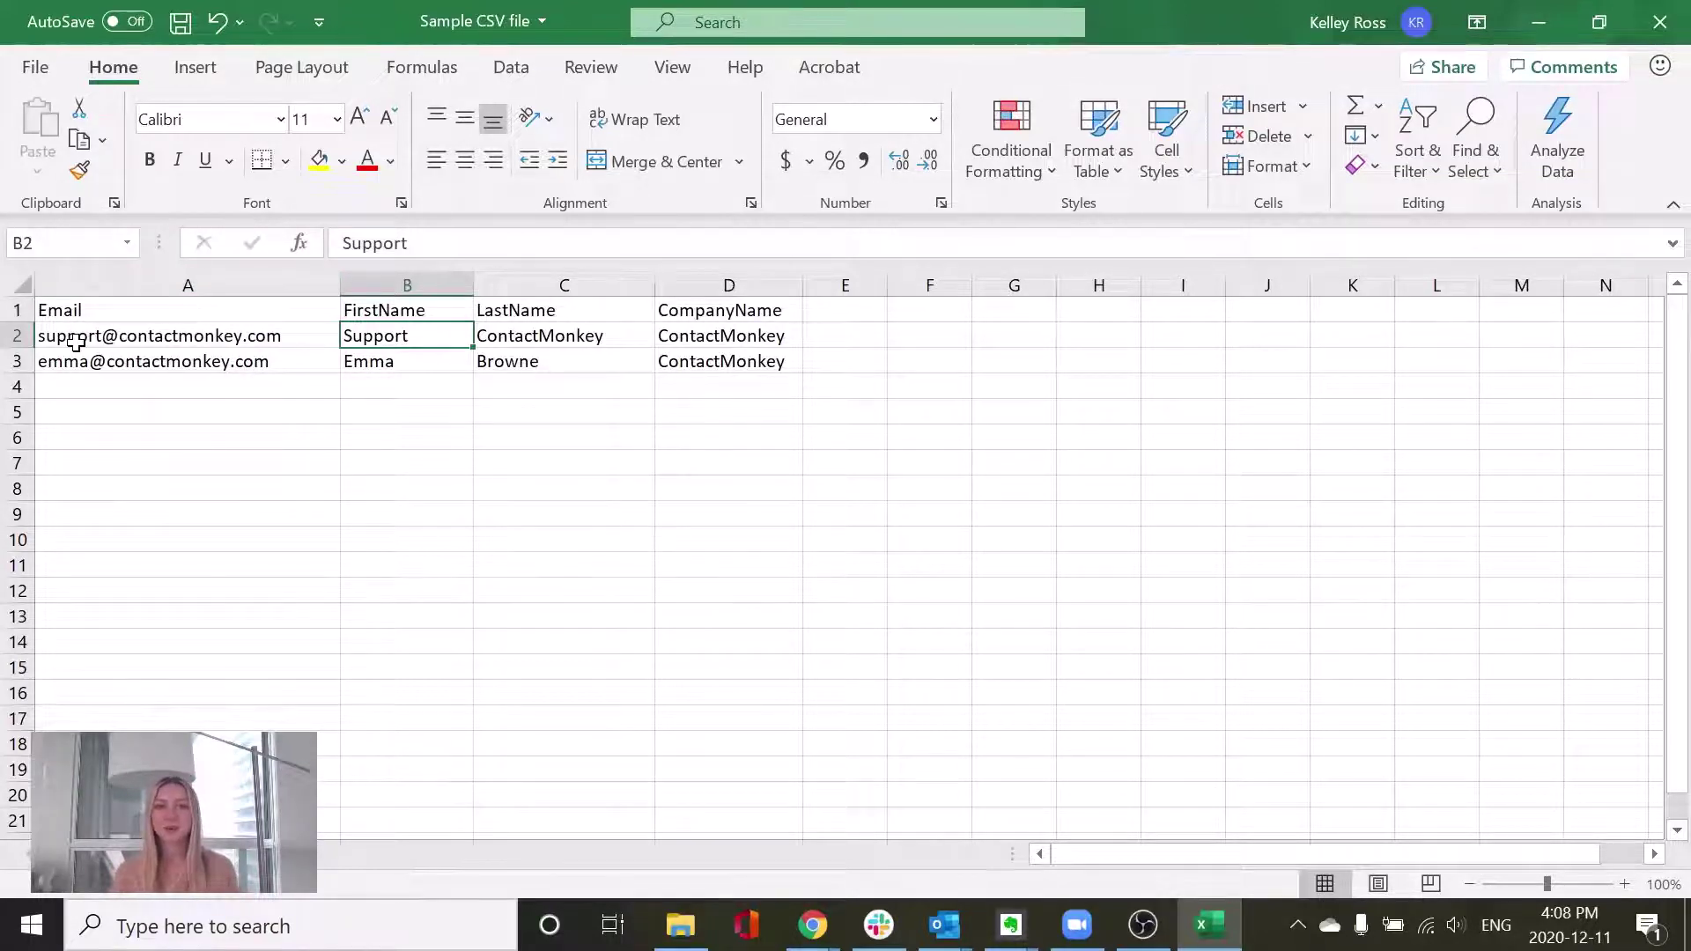
left_click(810, 26)
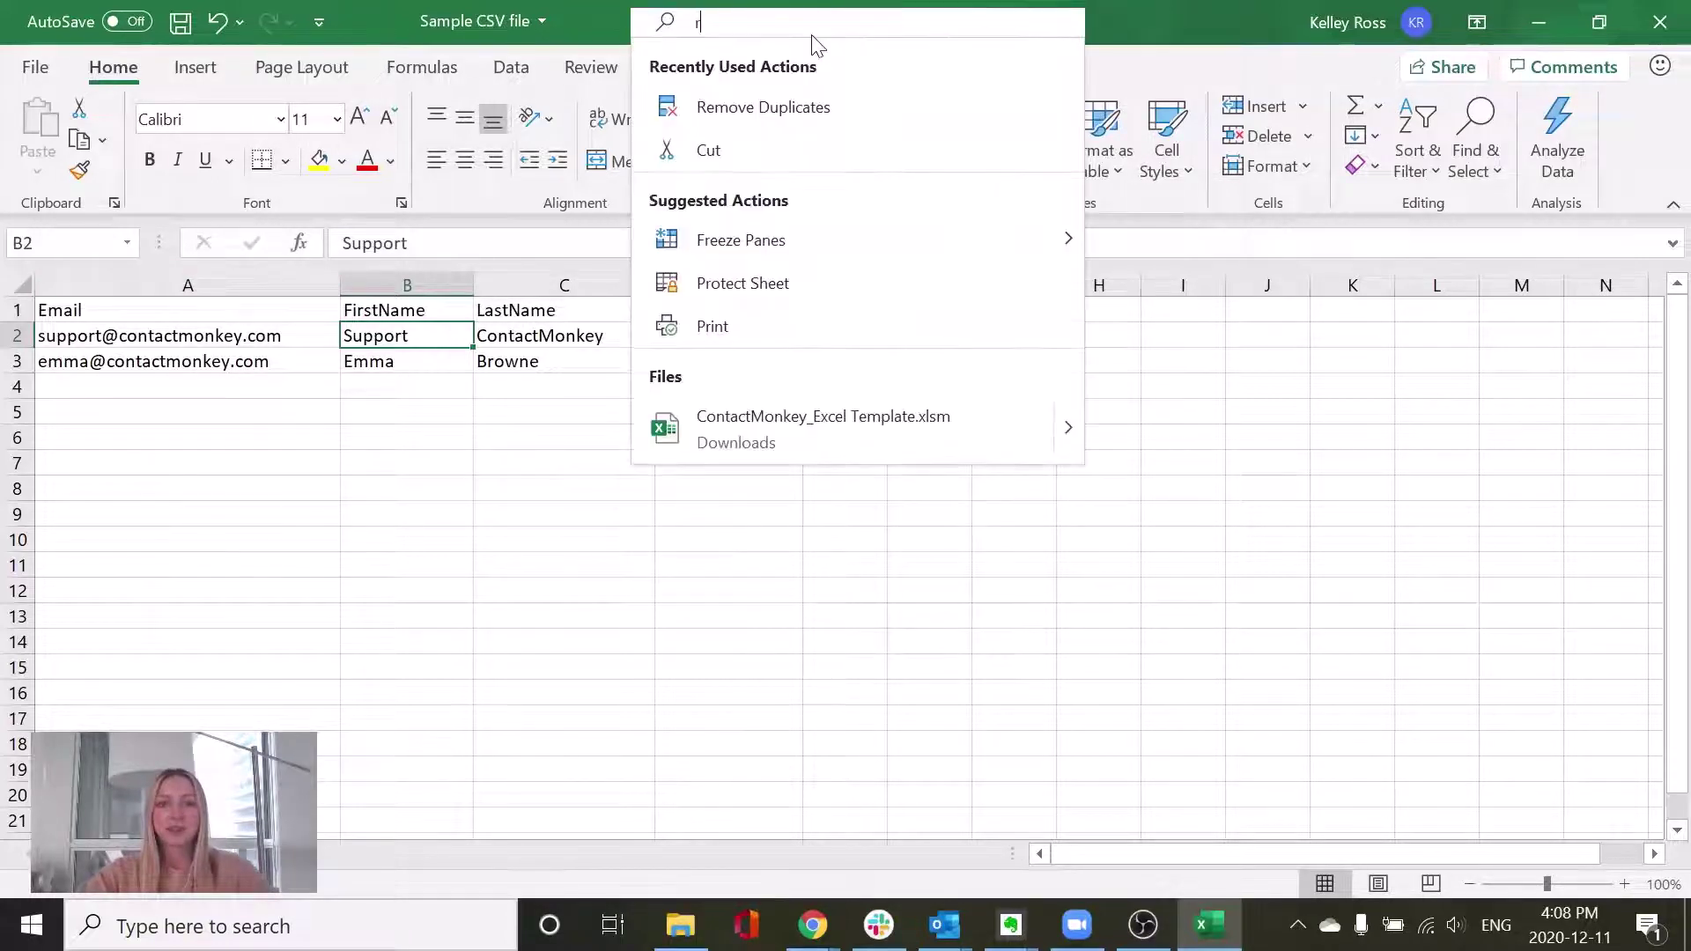
type("remove du")
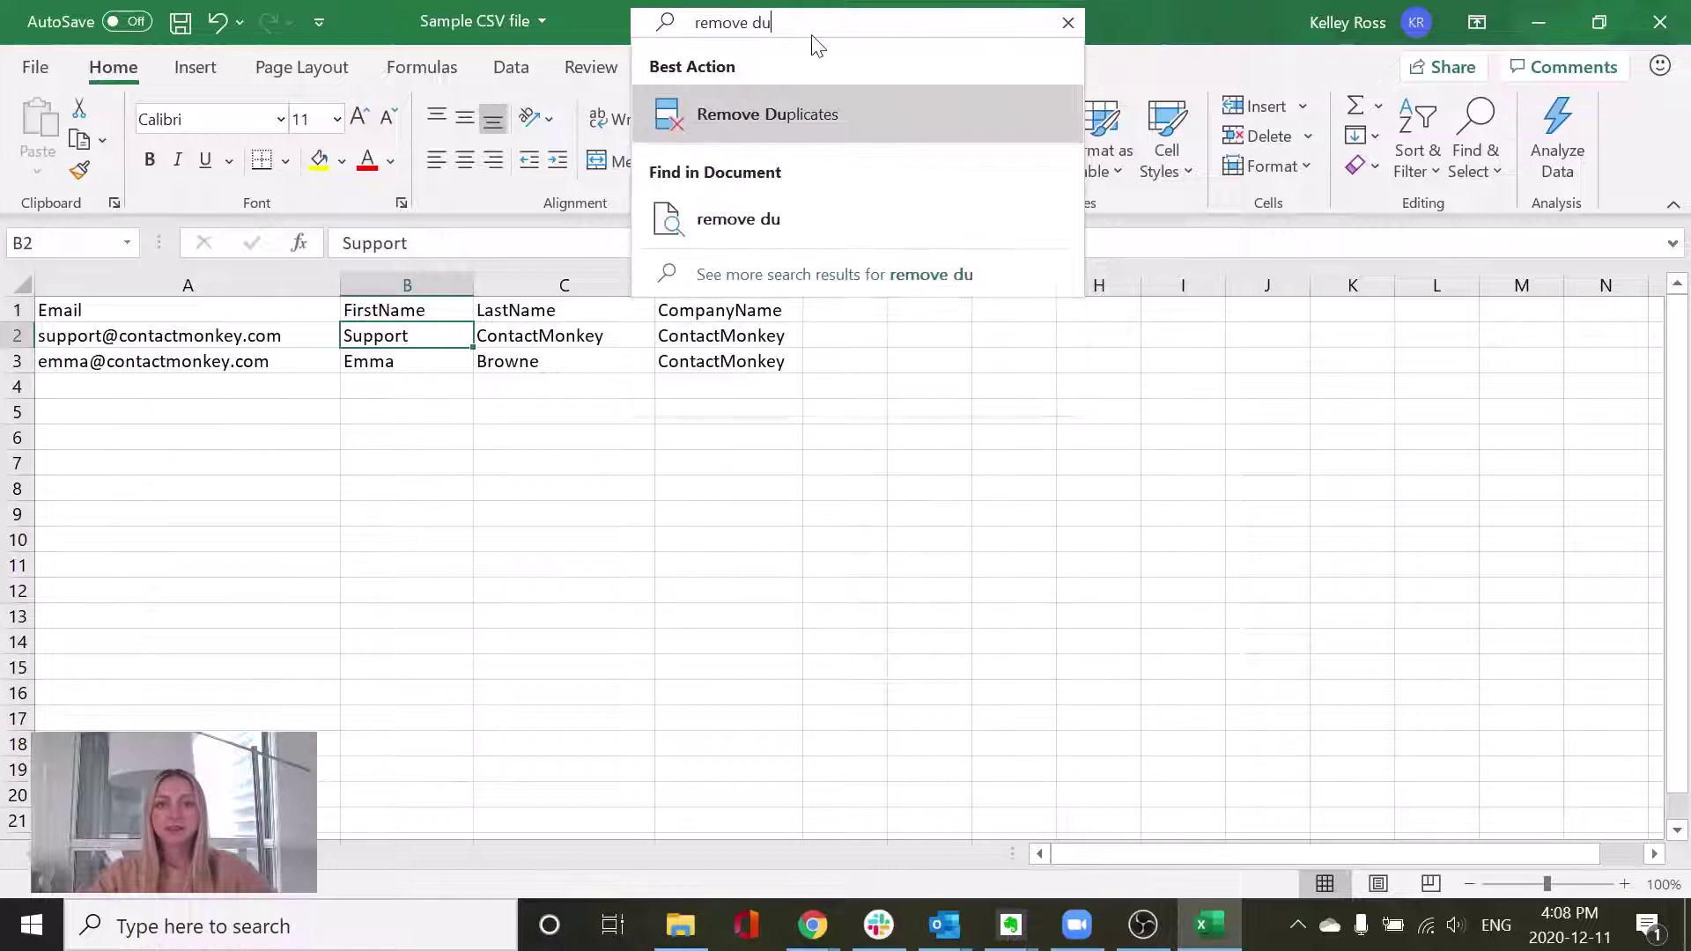
left_click(821, 126)
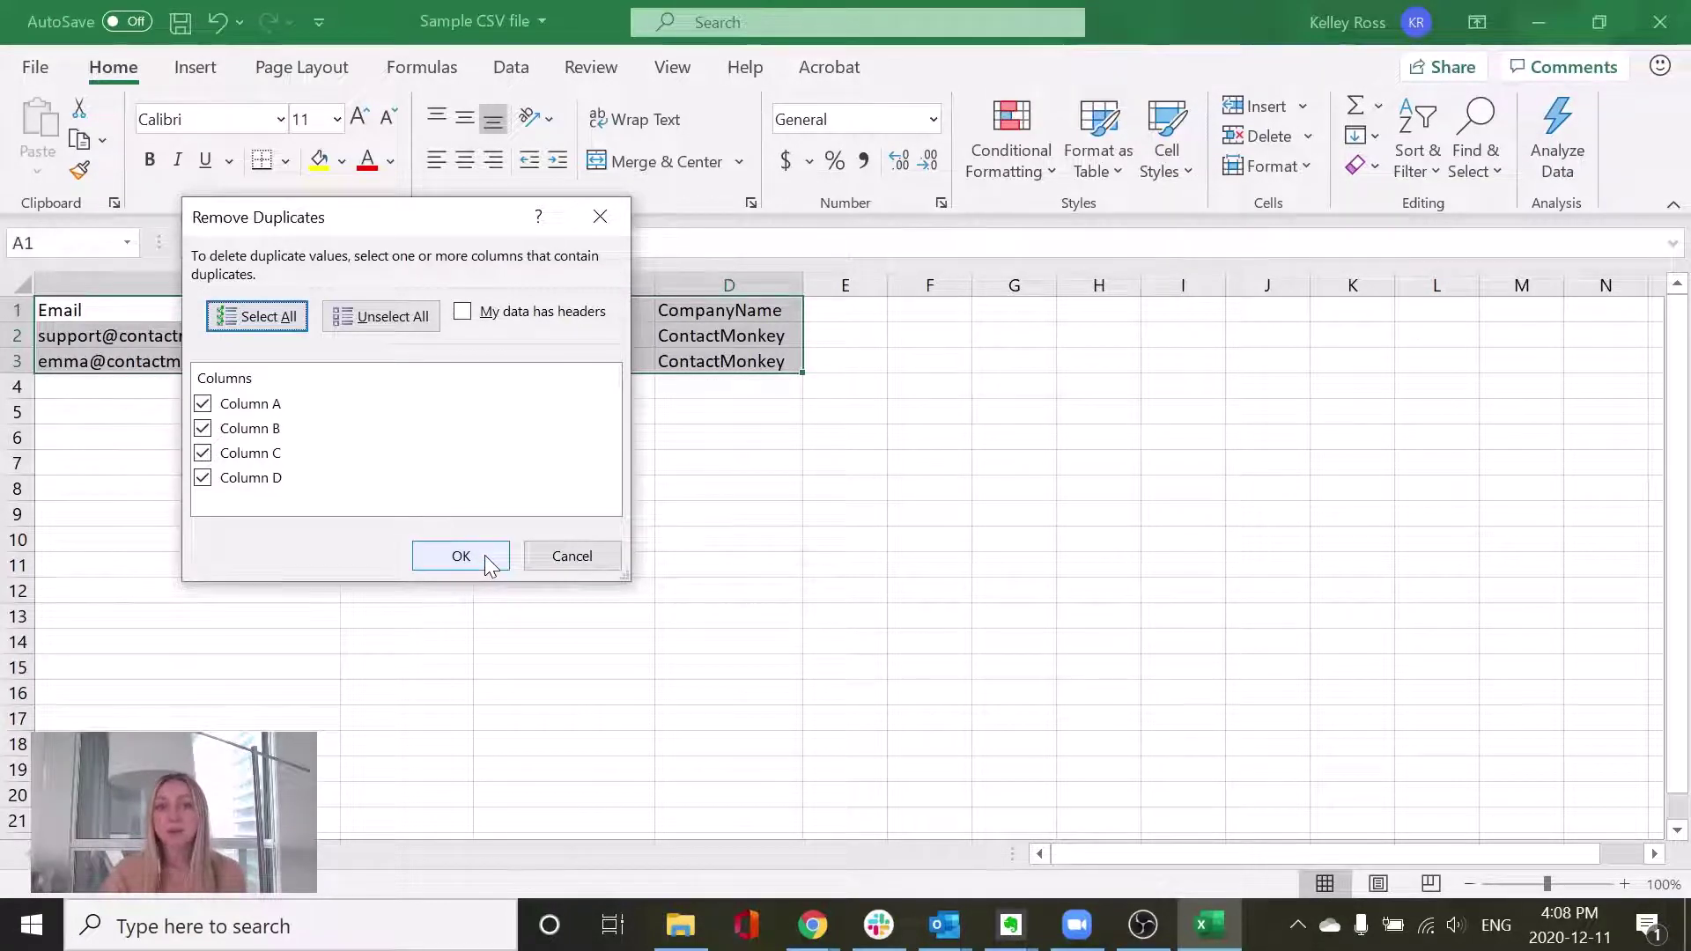
left_click(572, 555)
key("Down")
key("Right")
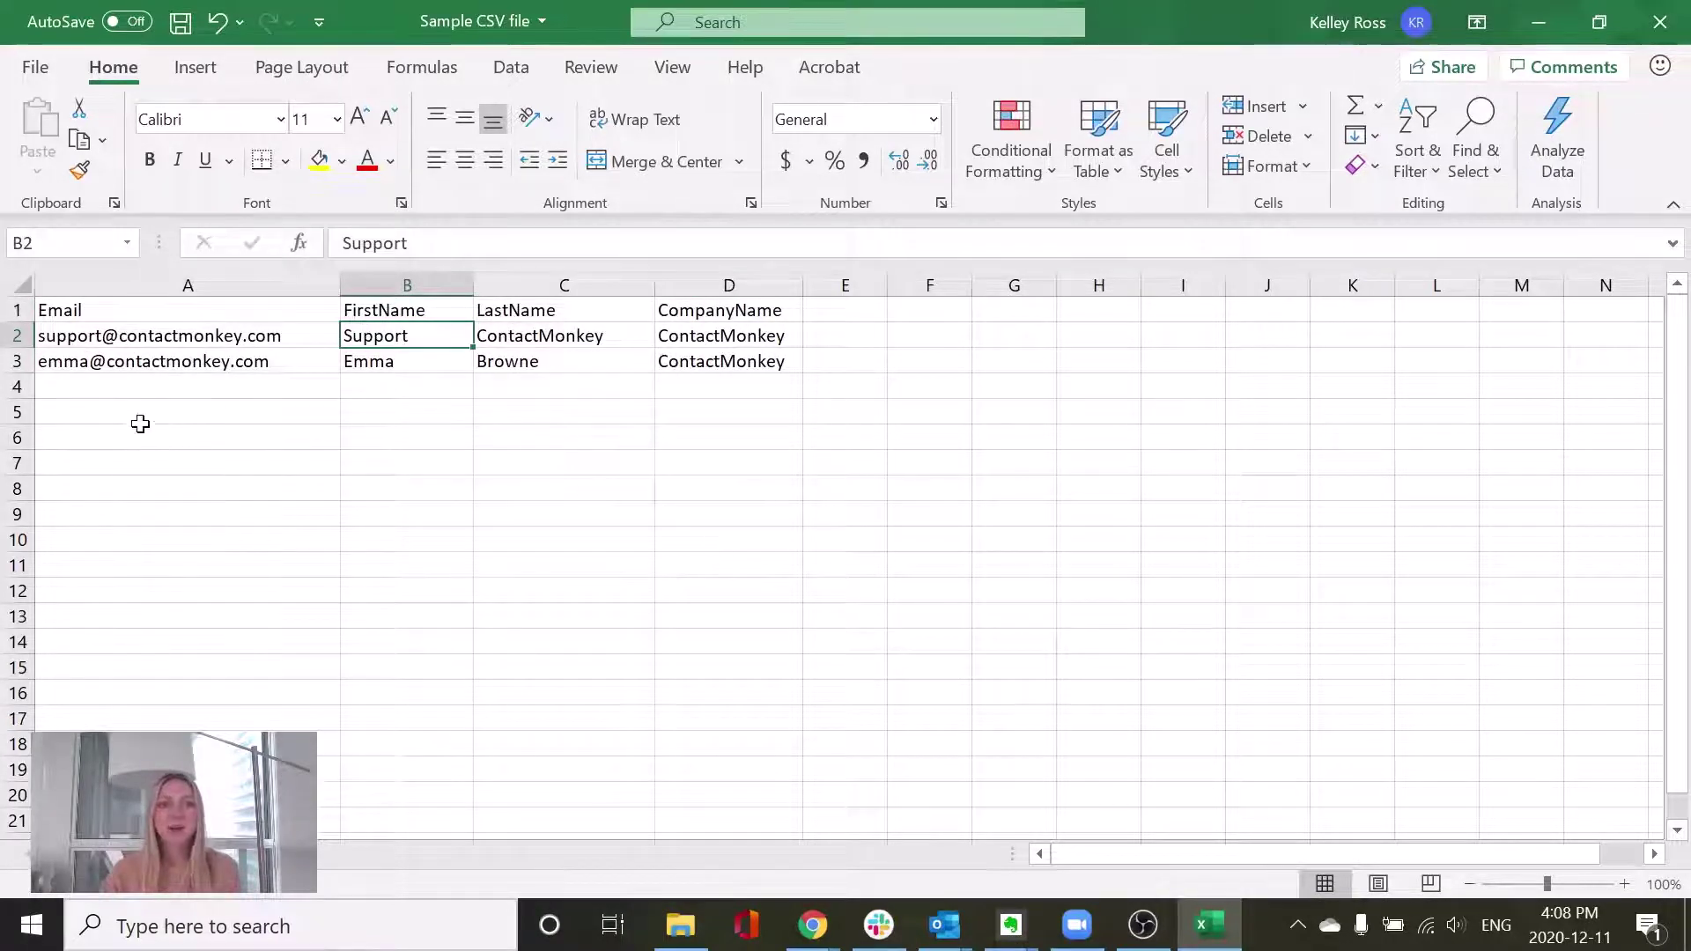
- Delete row 3 so only the first contact row remains below the headers
left_click(13, 357)
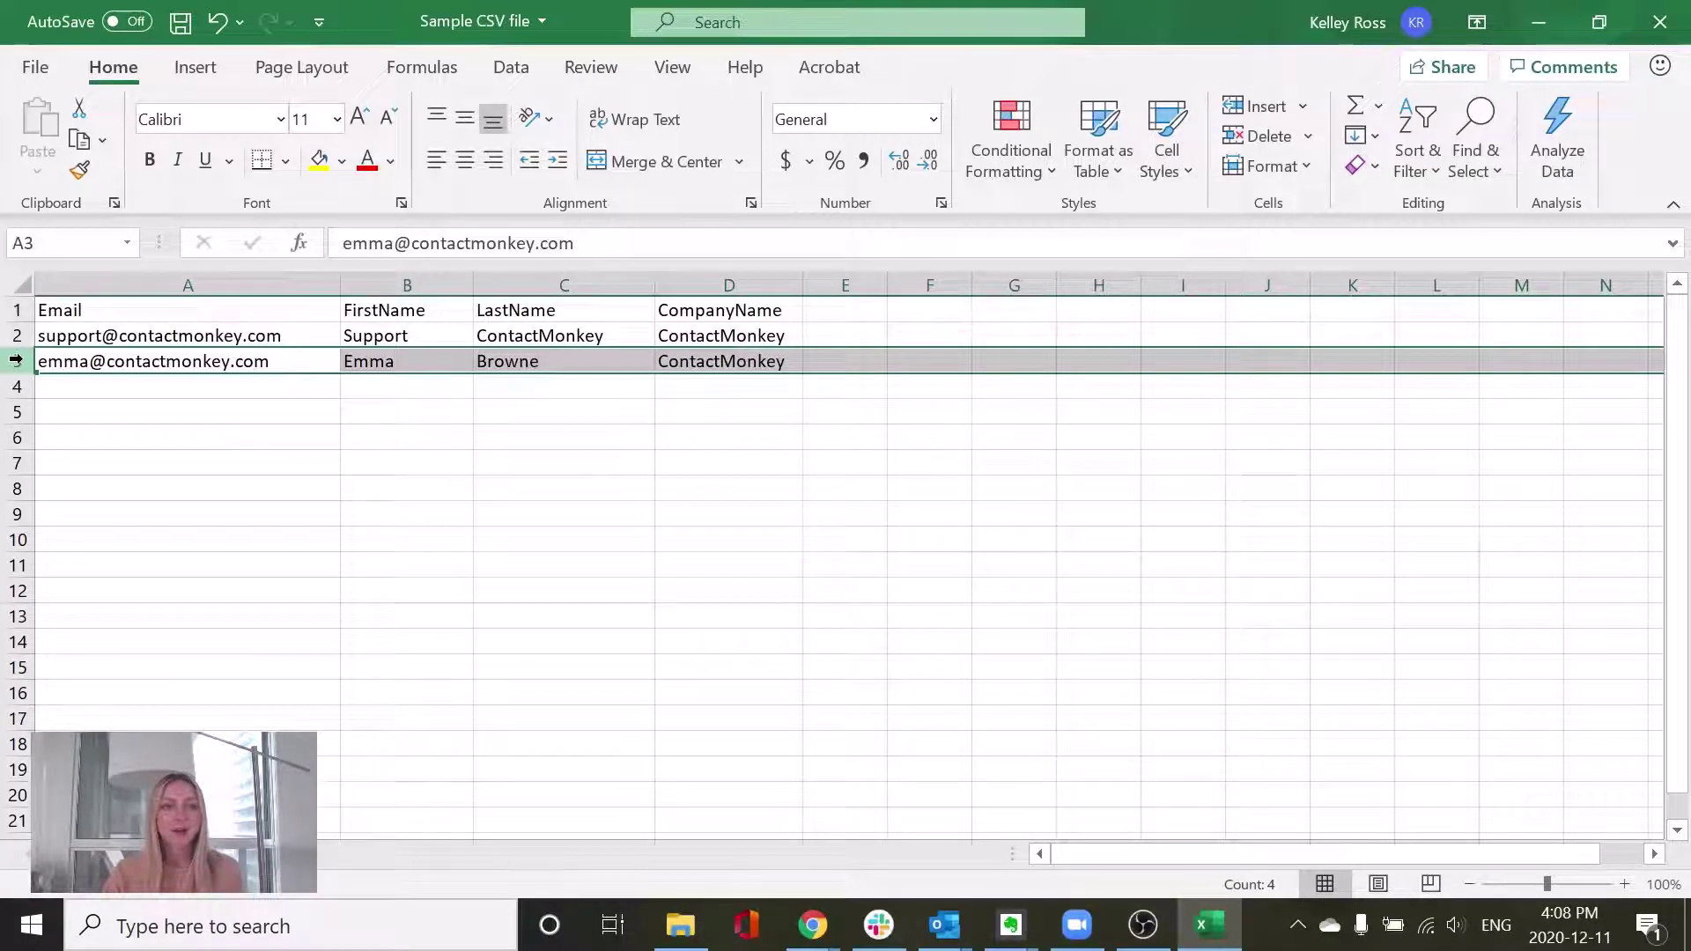
right_click(25, 365)
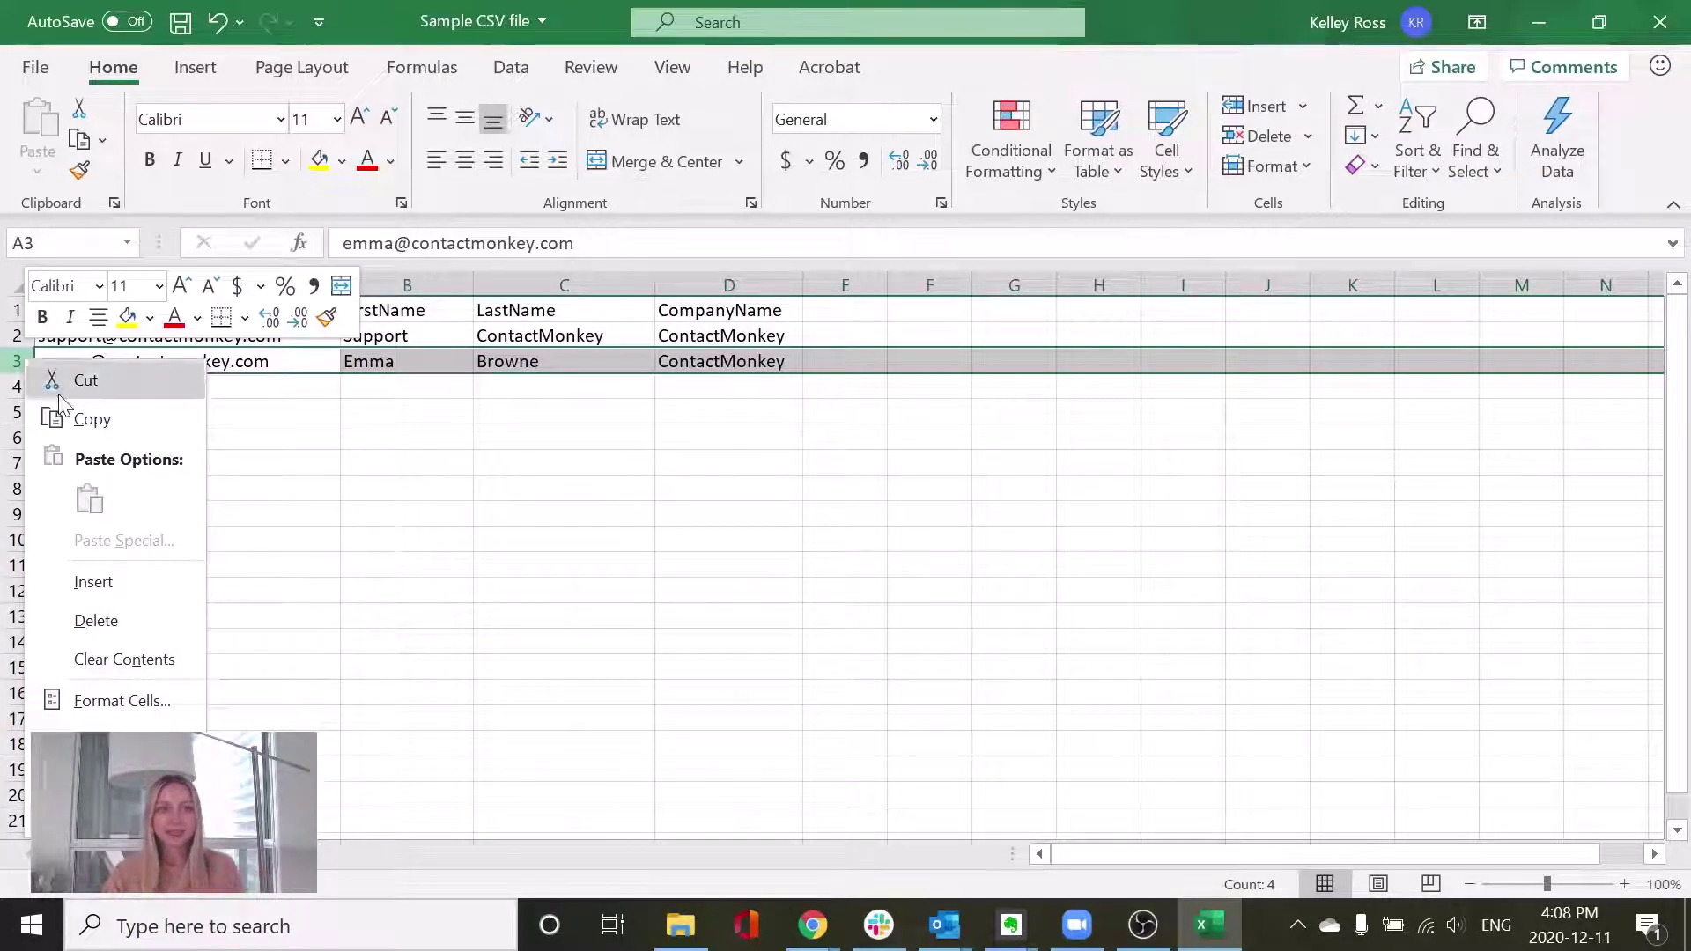
left_click(121, 617)
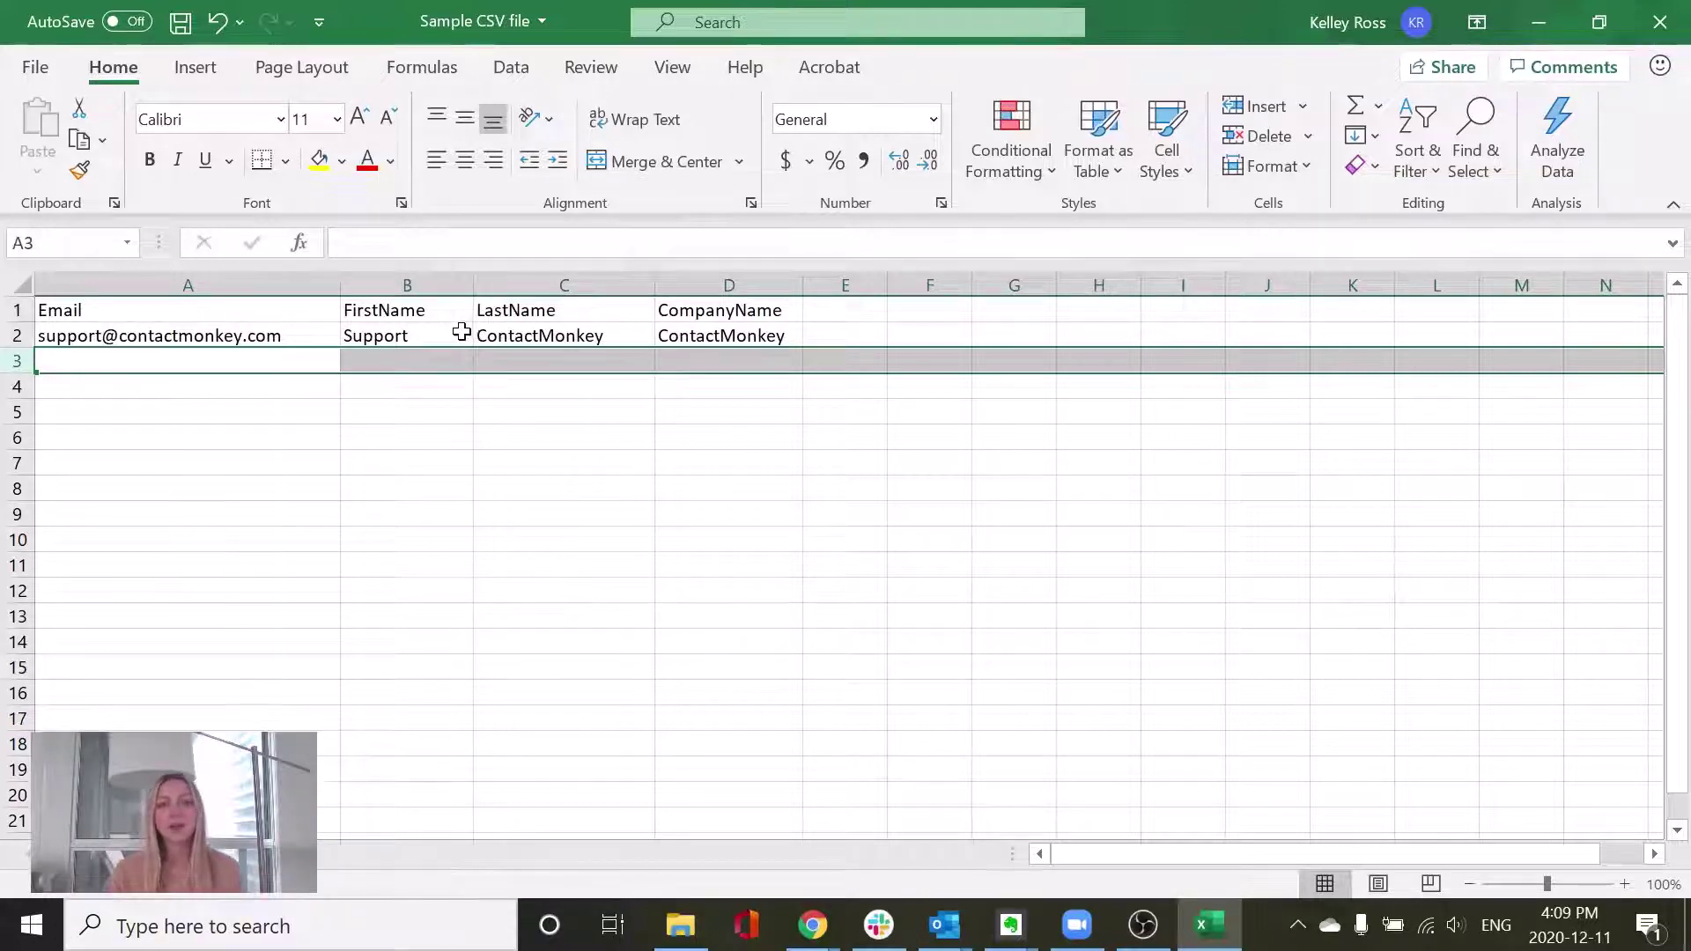
- Delete columns C and D (LastName and CompanyName), leaving Email and FirstName
left_click(518, 284)
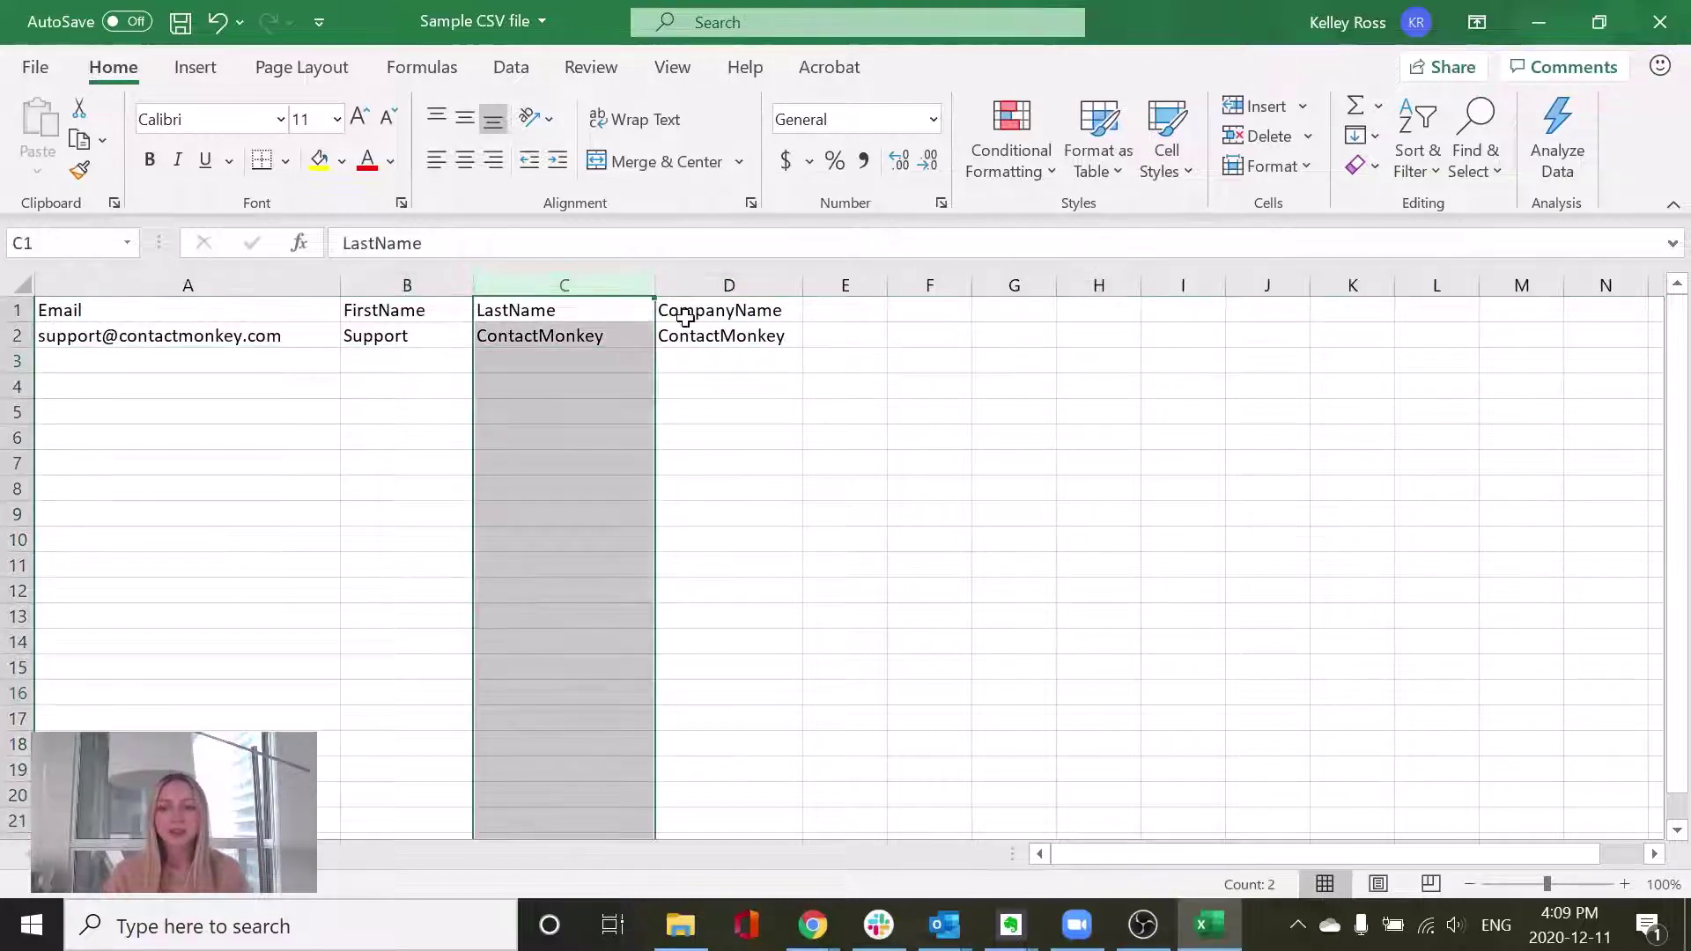
key("shift+Right")
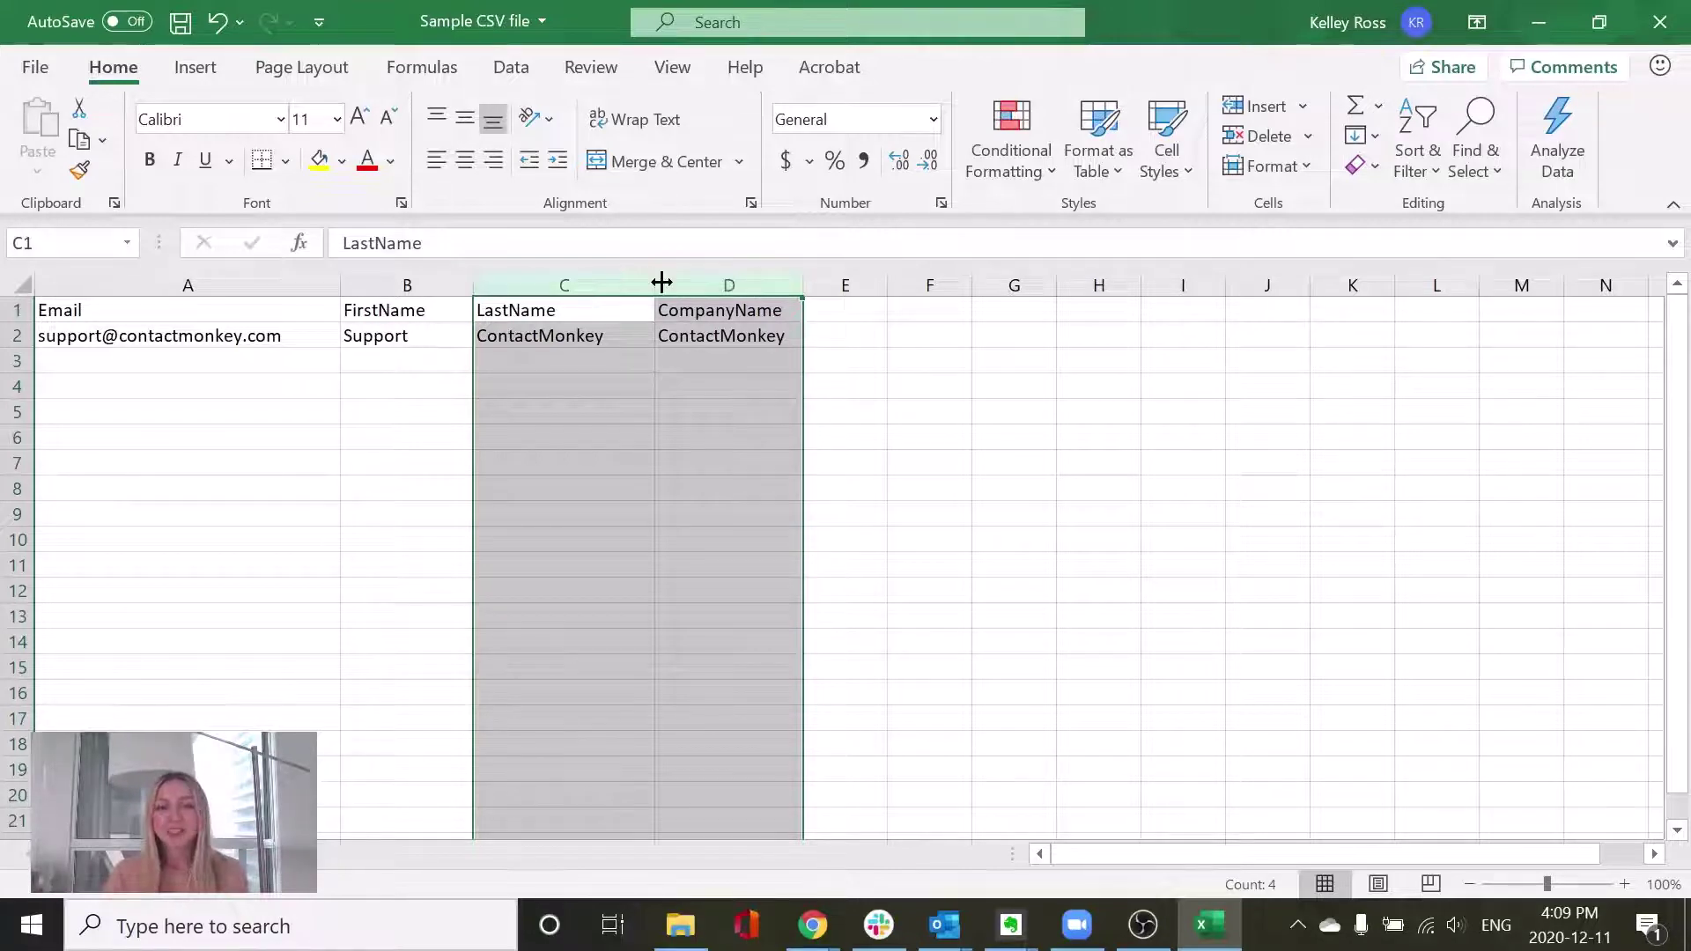
right_click(697, 281)
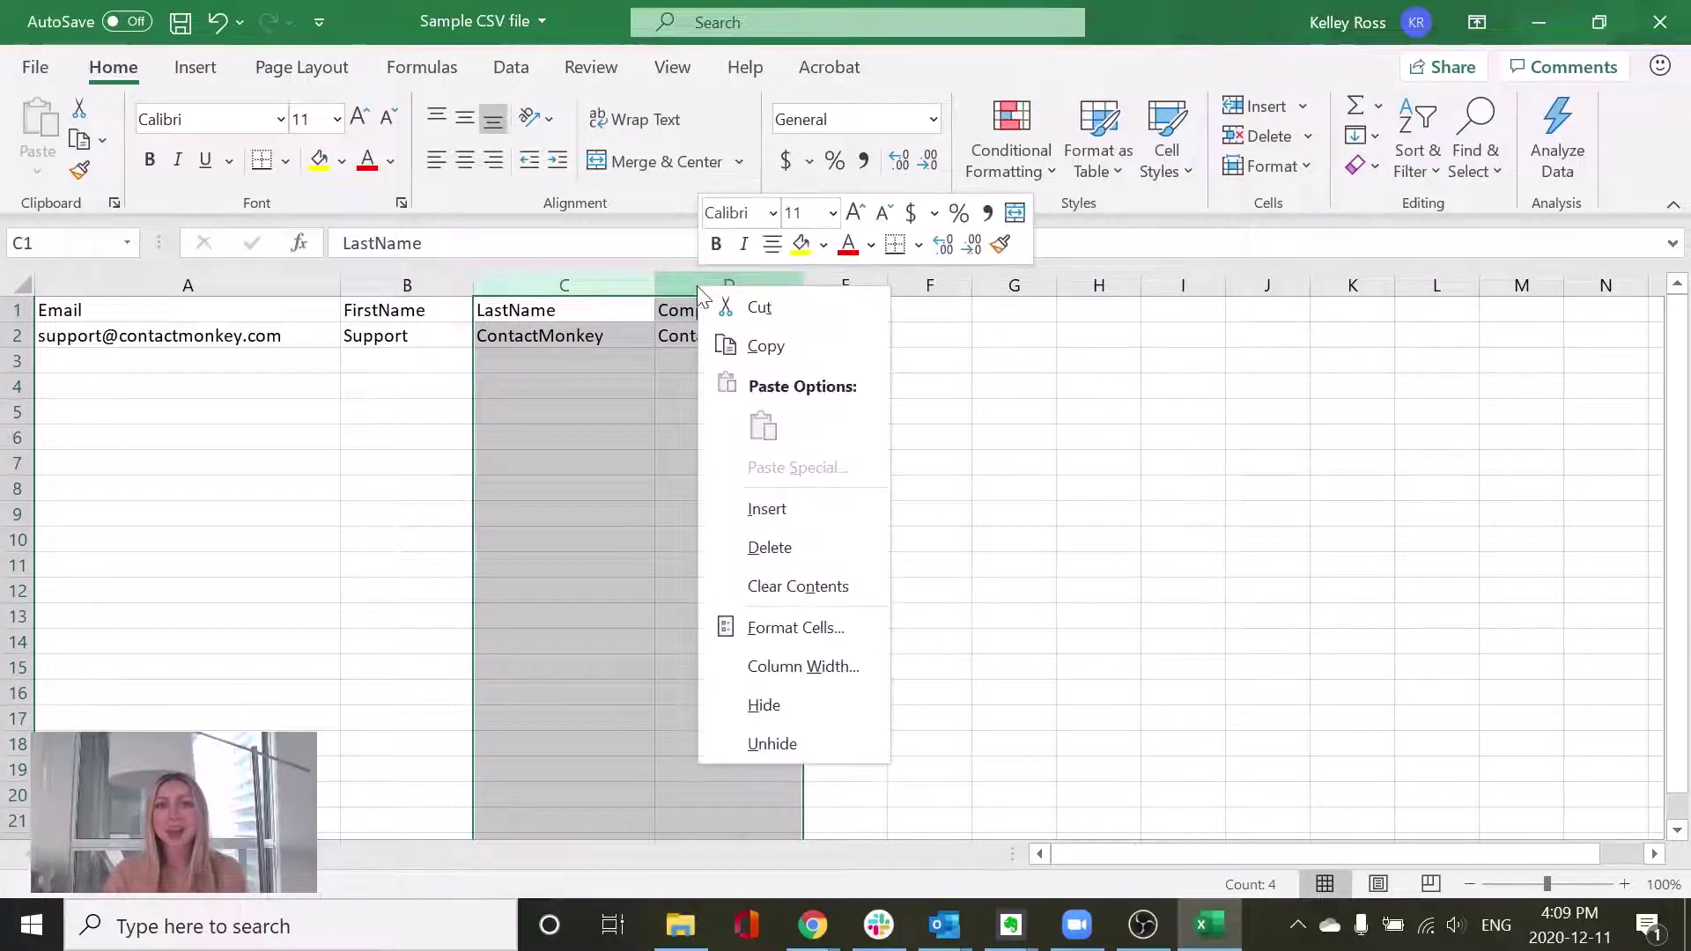
left_click(769, 546)
left_click(768, 411)
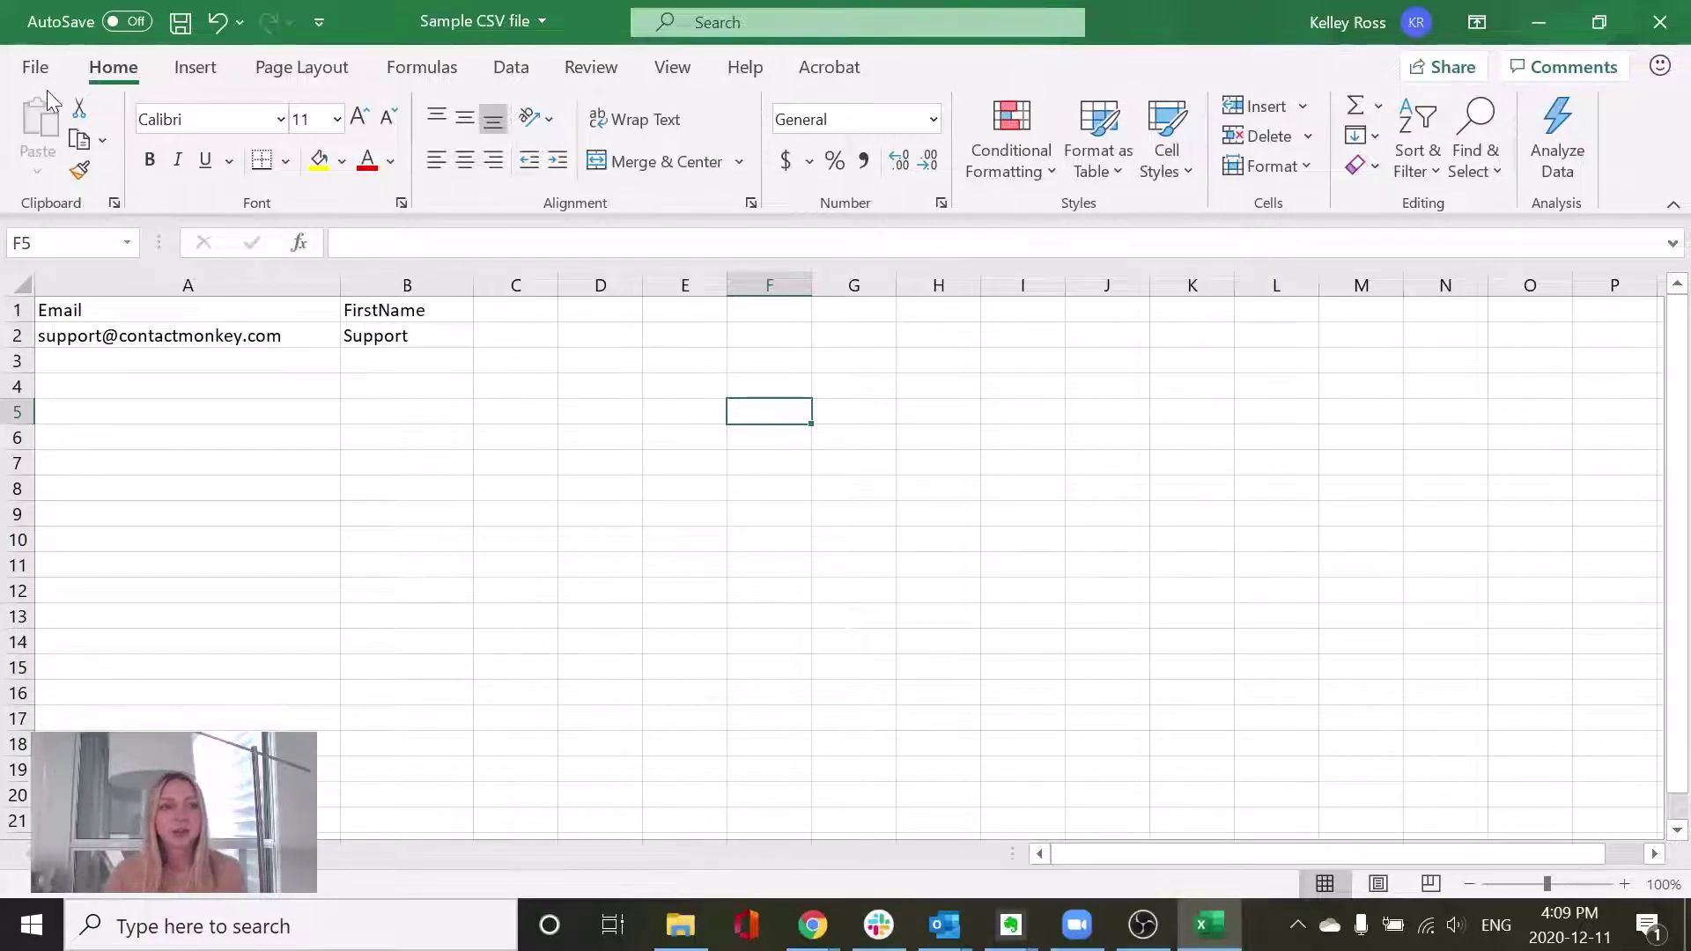
- Save as 'Sample CSV file' in CSV (Comma delimited) format, replacing the existing Downloads copy
left_click(35, 67)
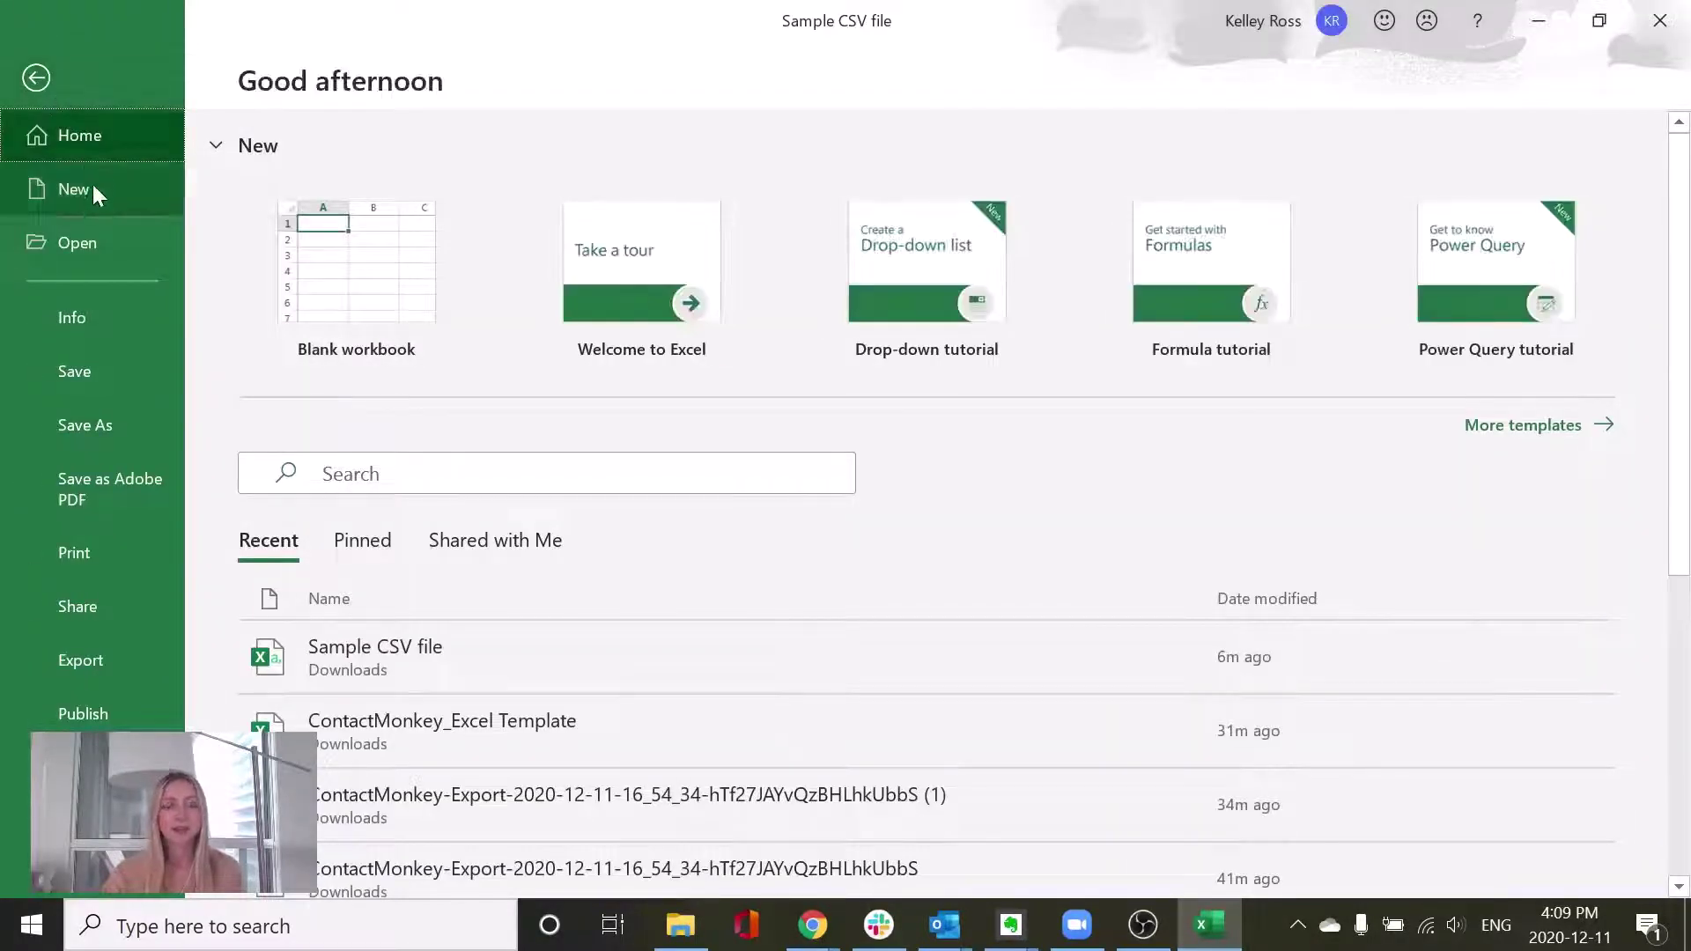
left_click(97, 435)
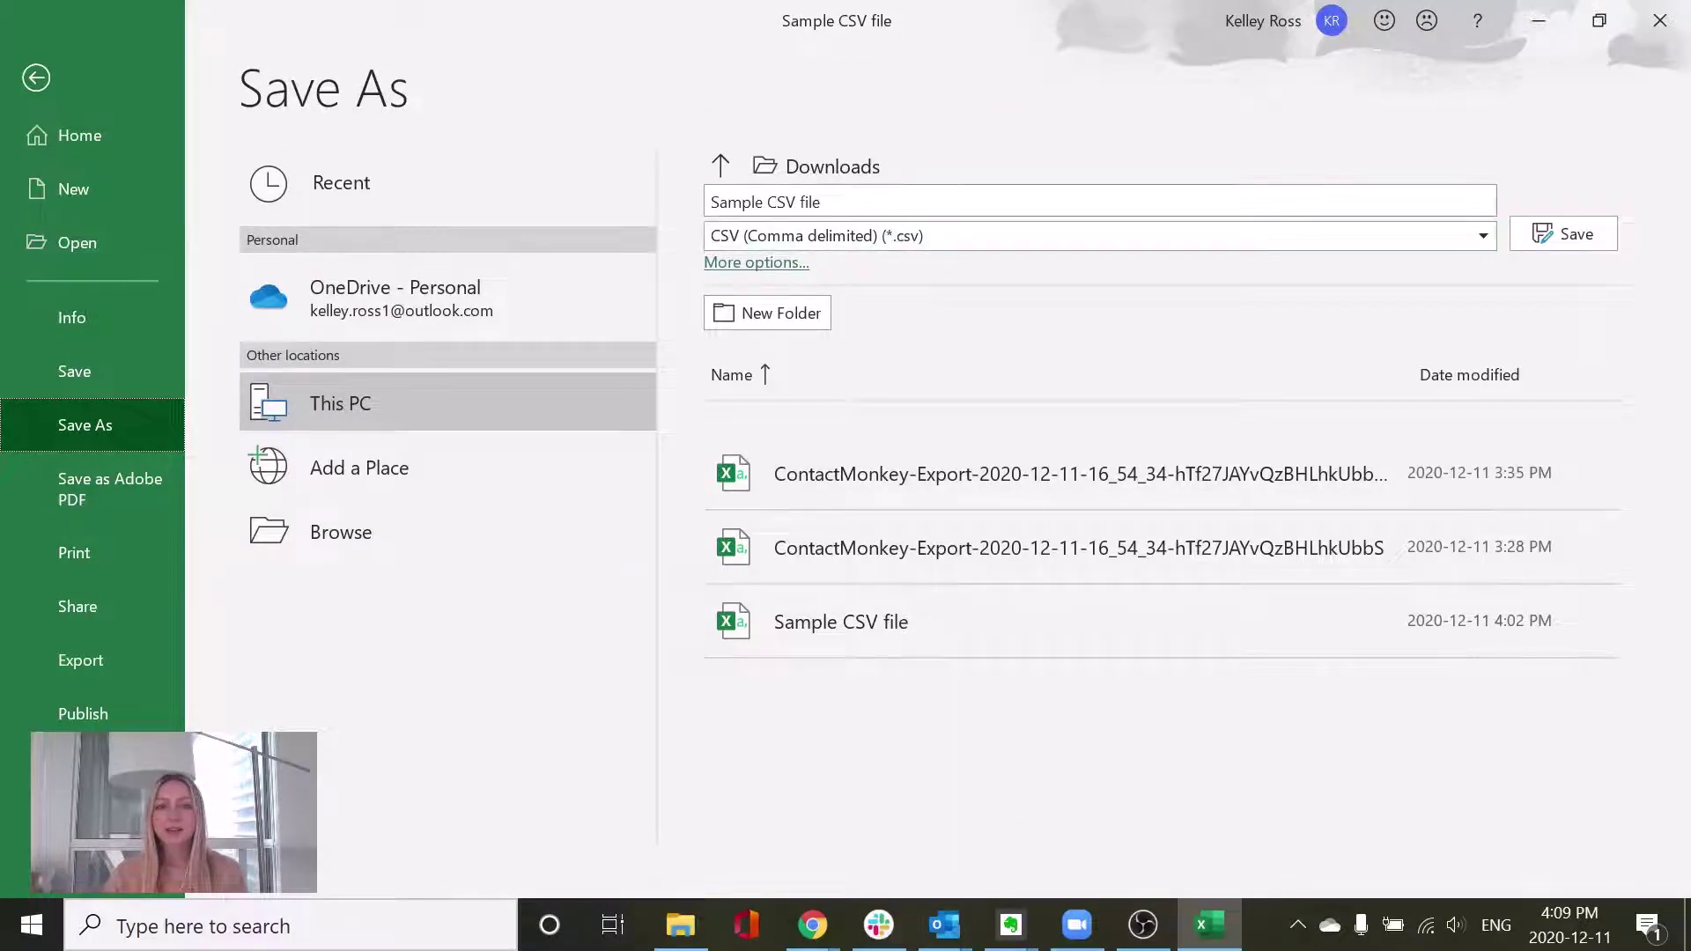
left_click(937, 238)
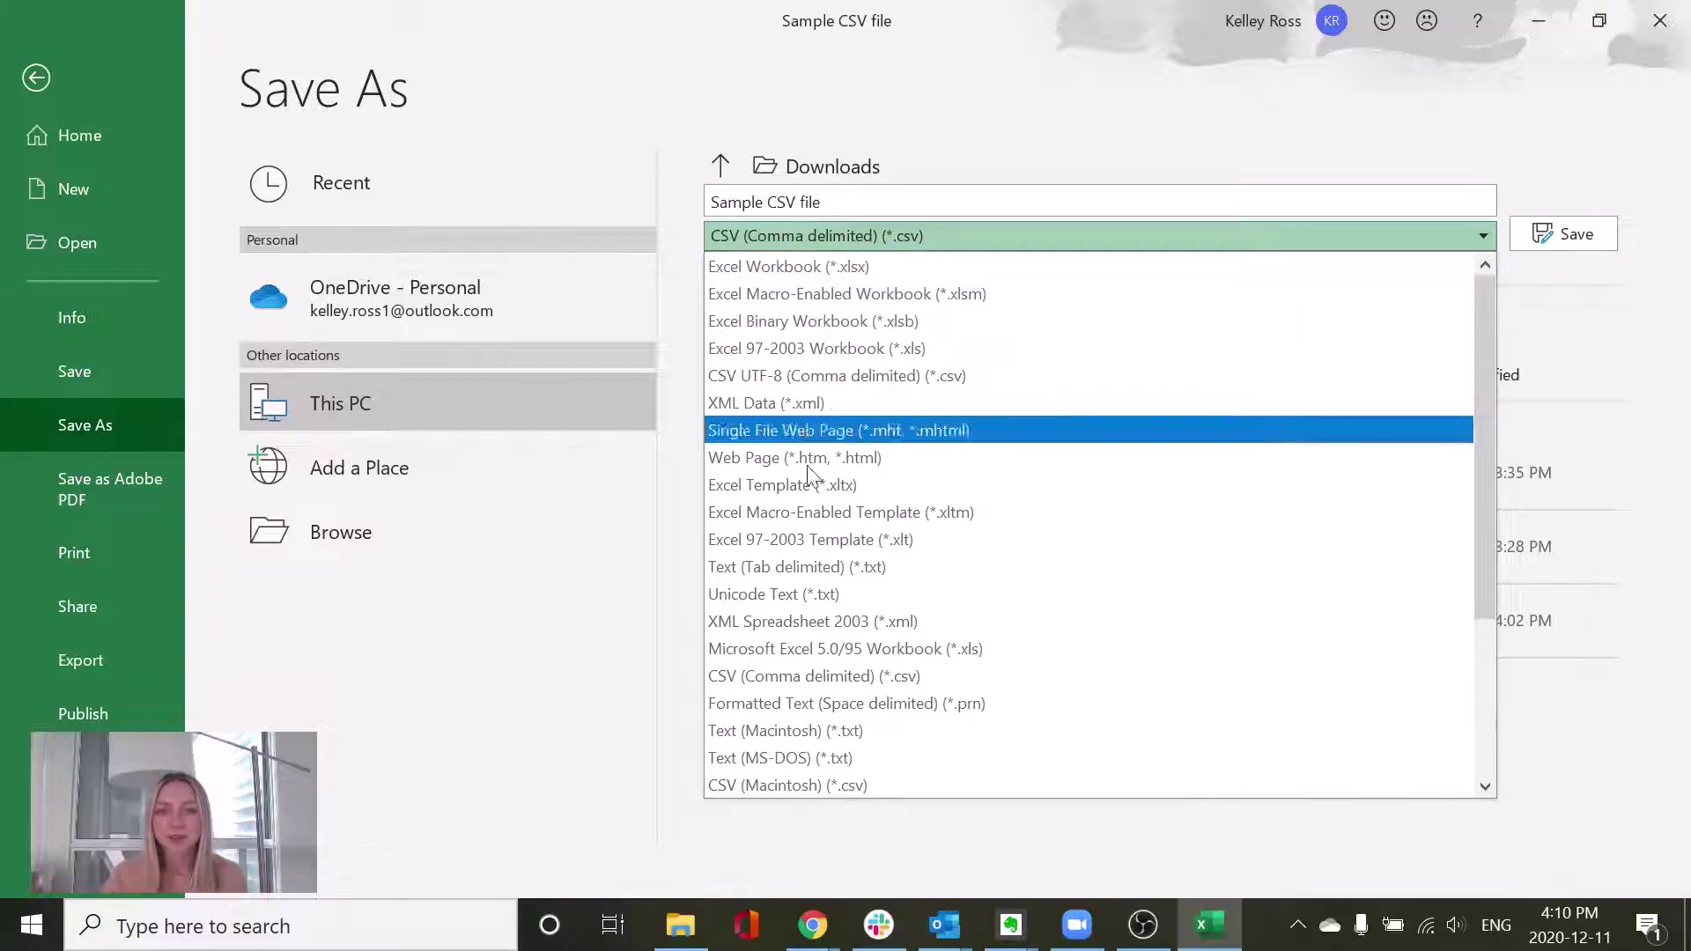
left_click(812, 679)
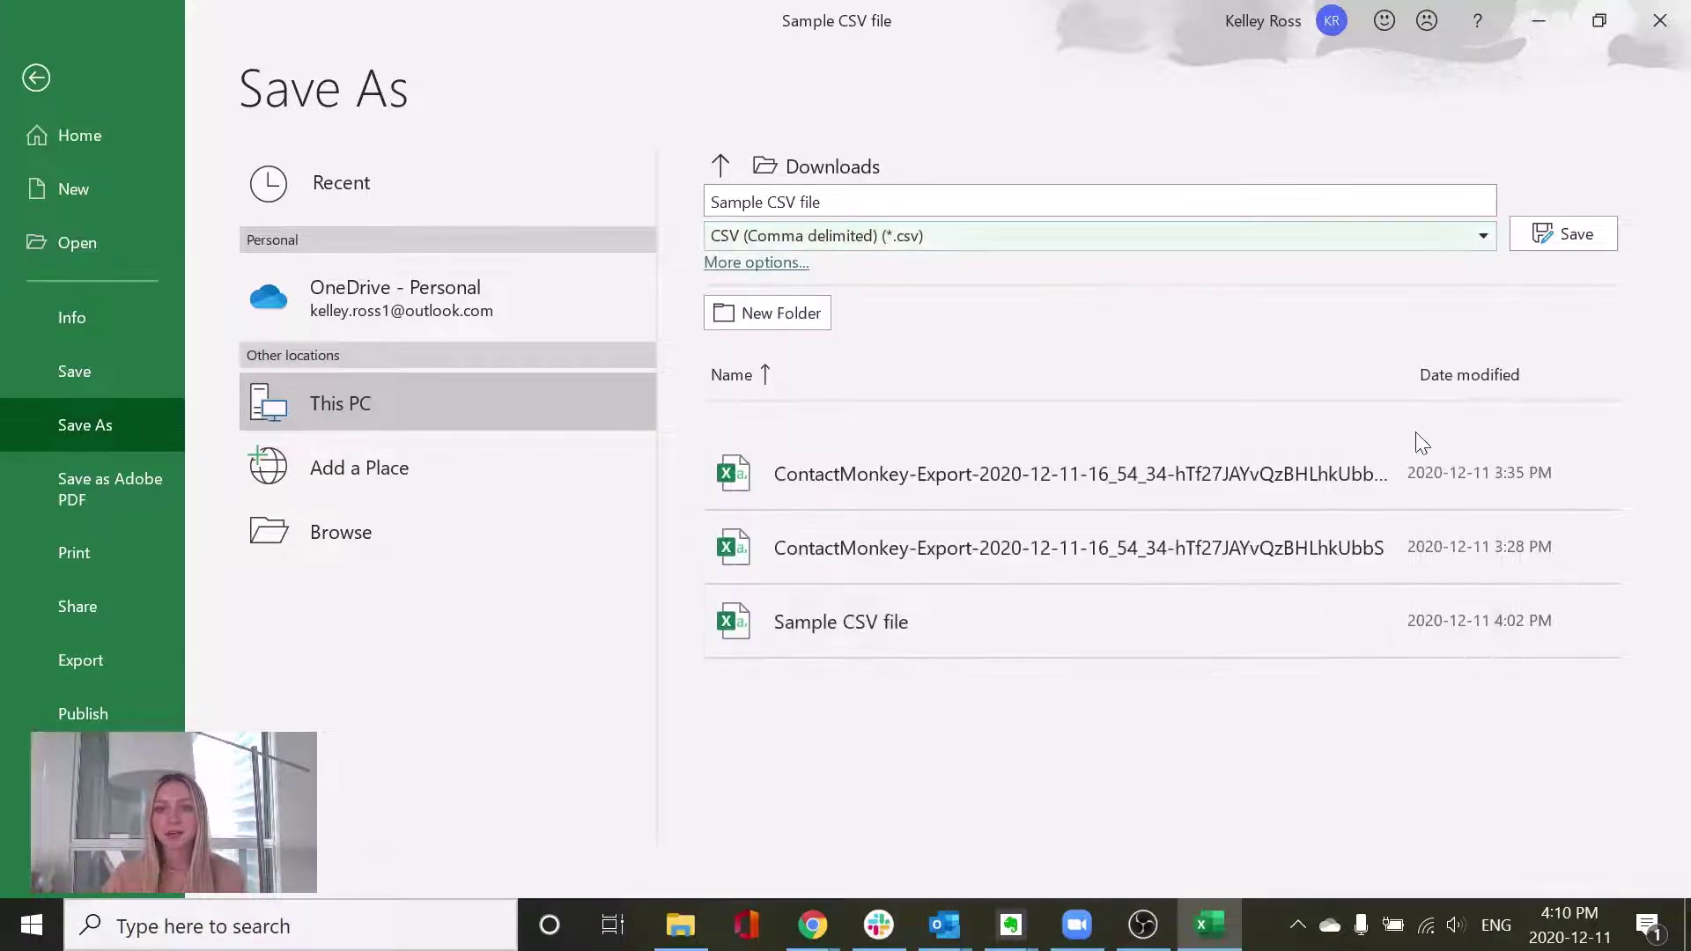
left_click(1543, 234)
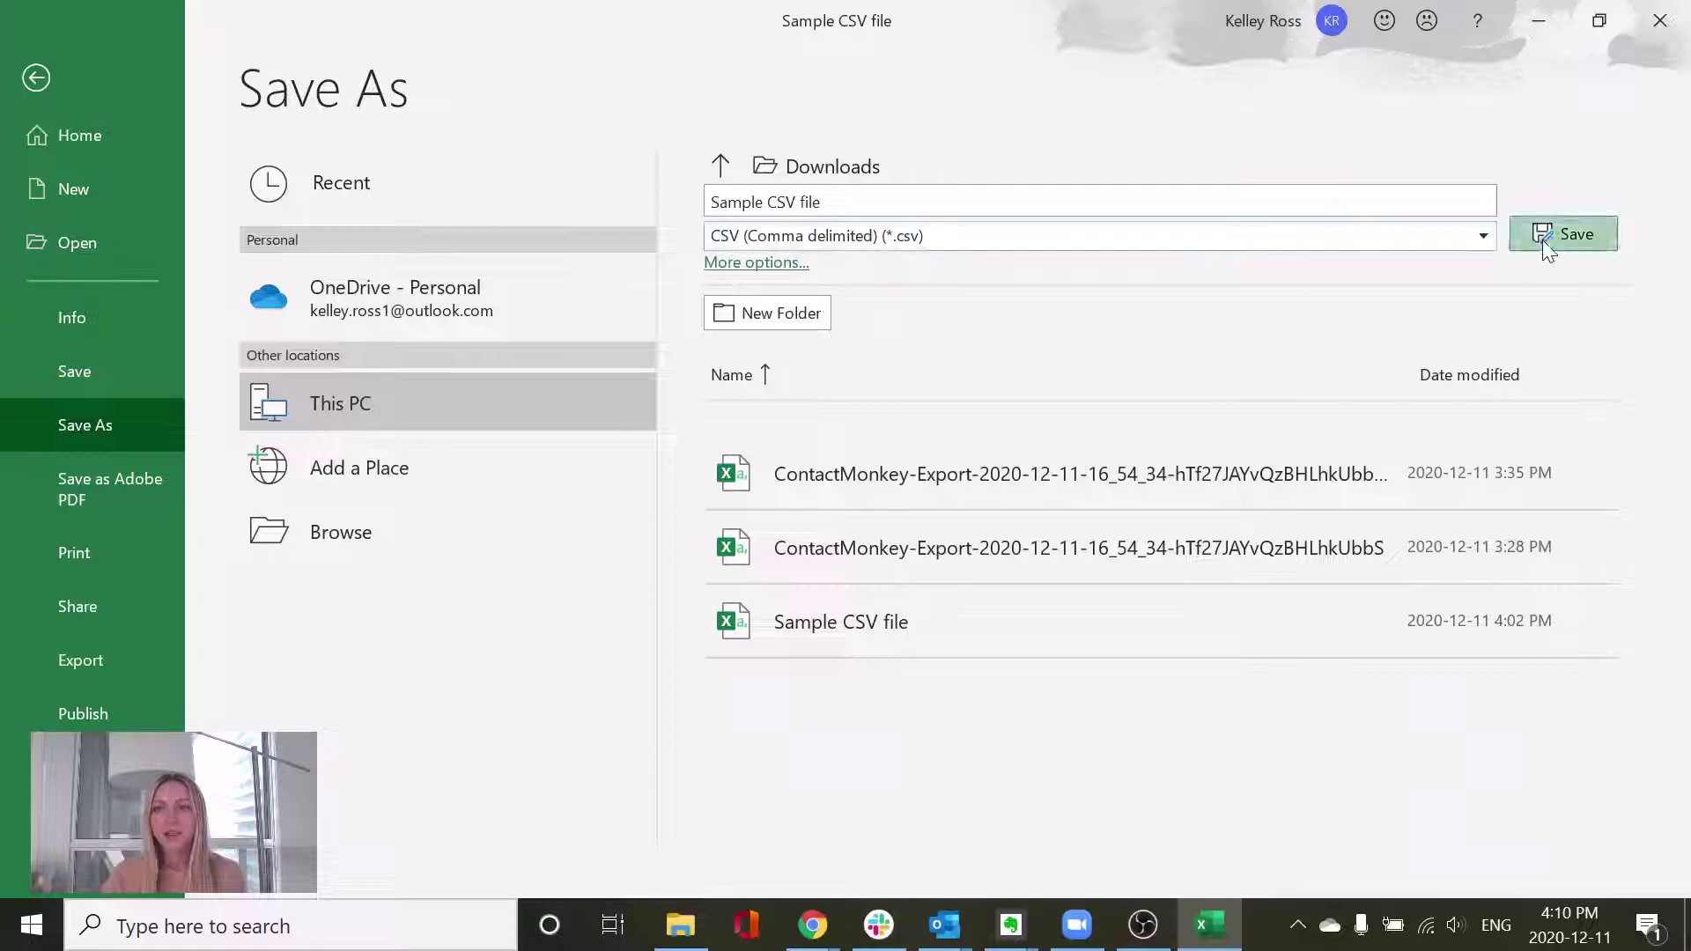
left_click(859, 568)
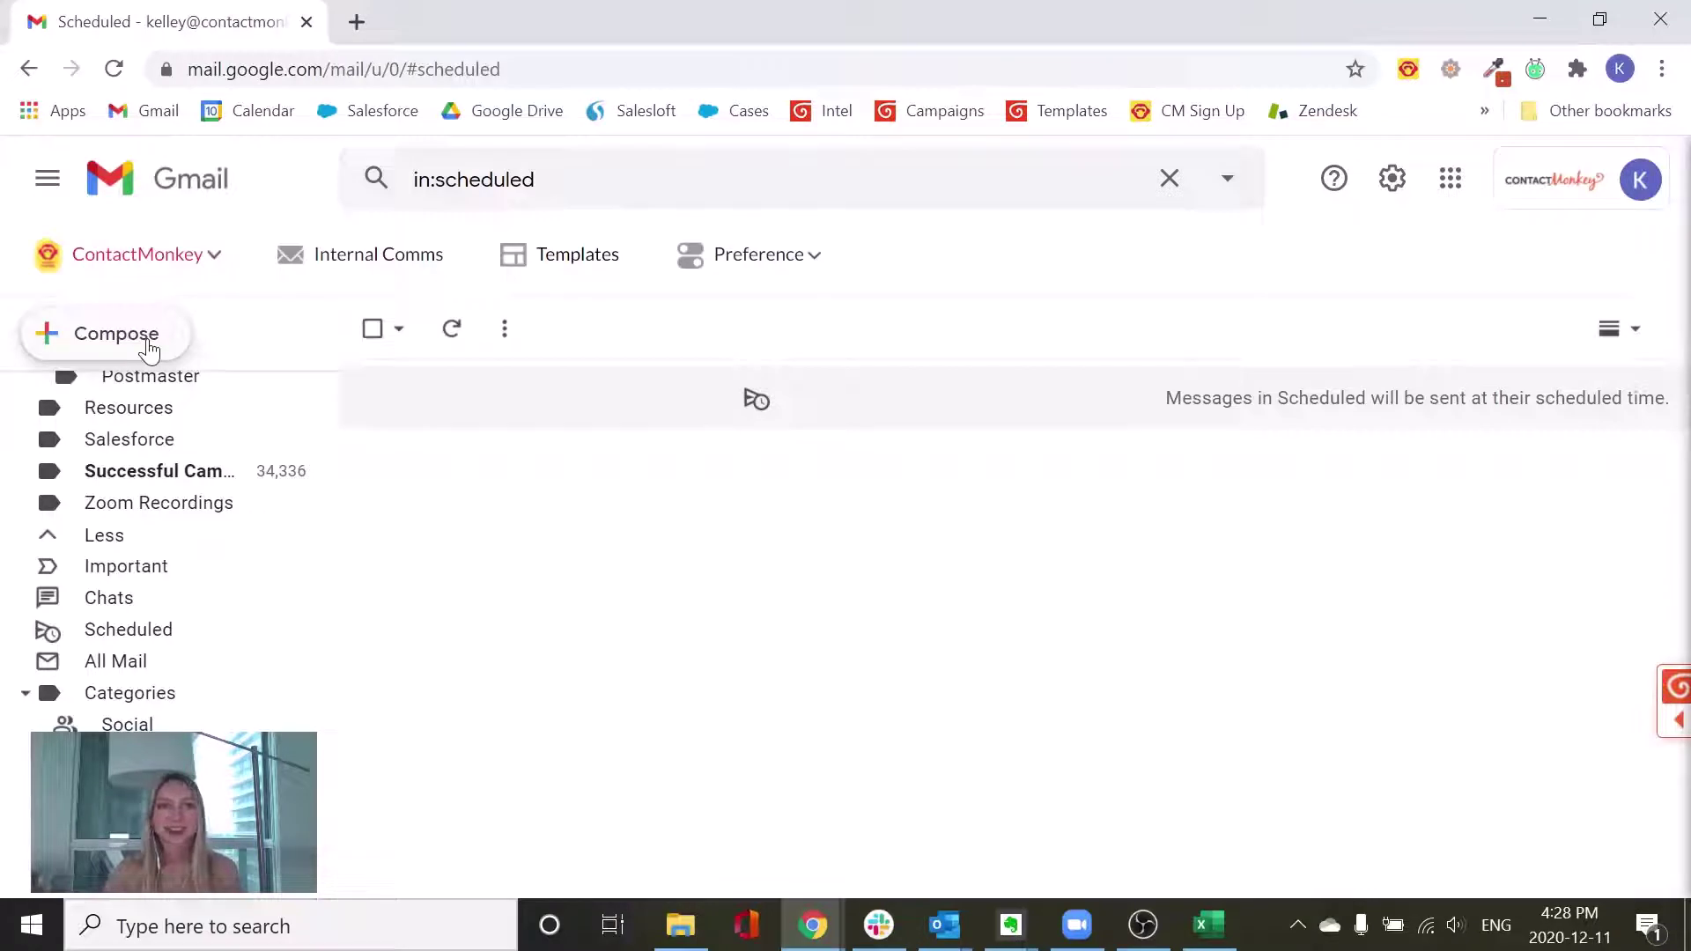
- Compose a new Gmail message and upload the saved CSV as the ContactMonkey recipient list
left_click(294, 274)
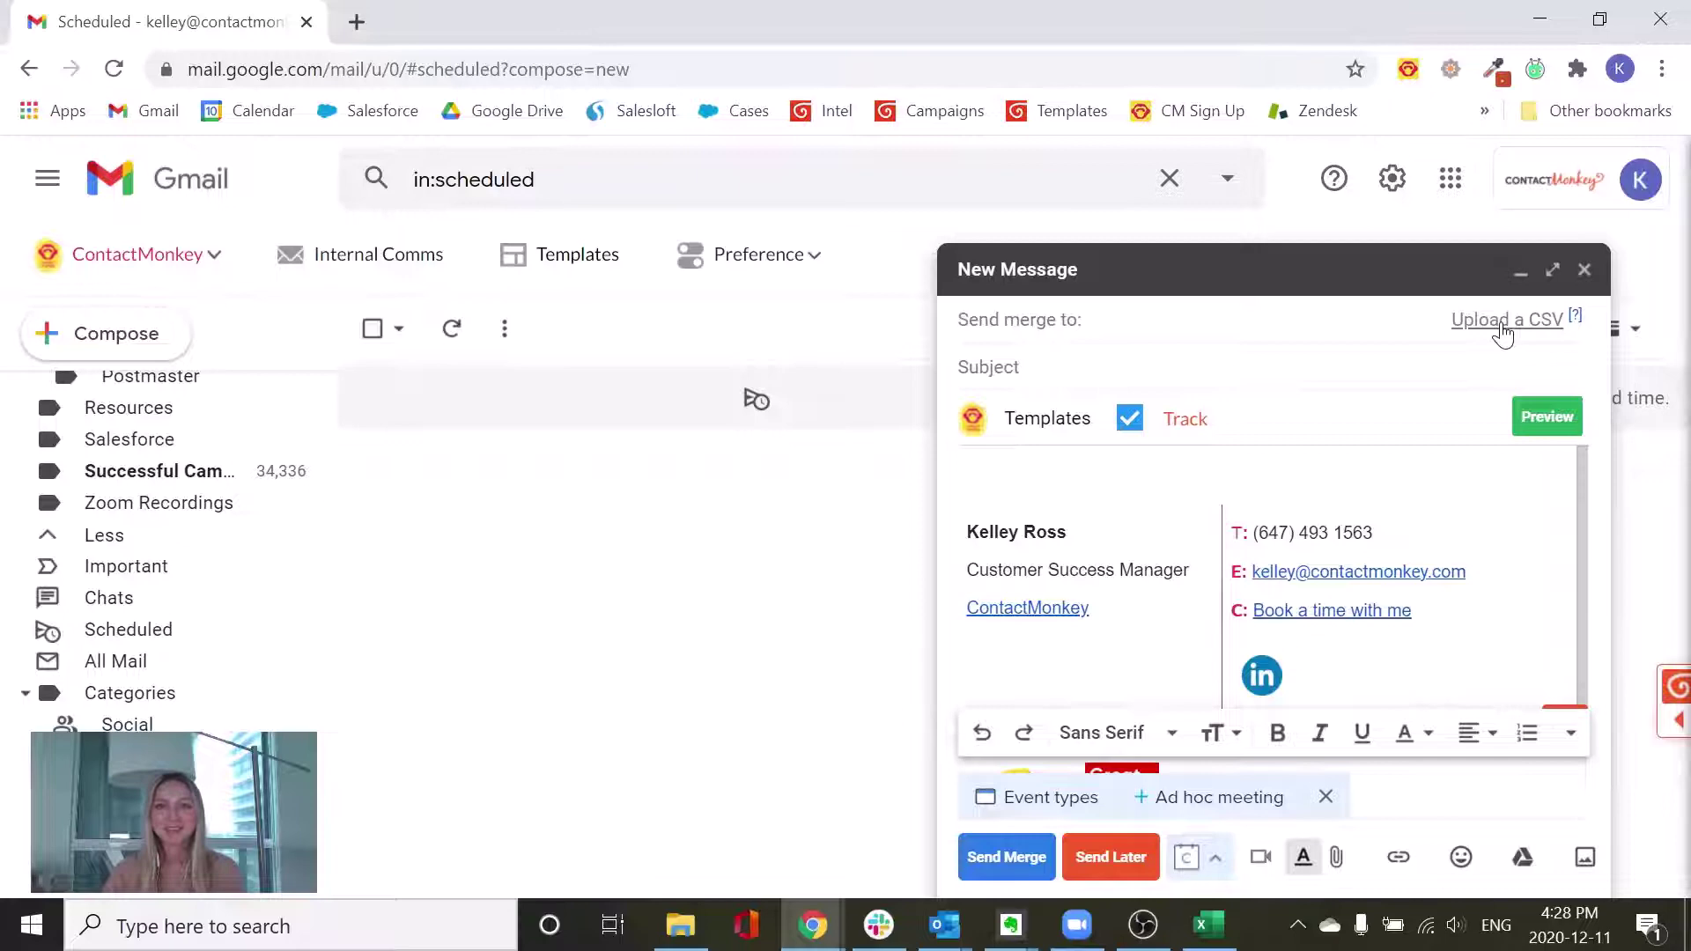
left_click(1501, 325)
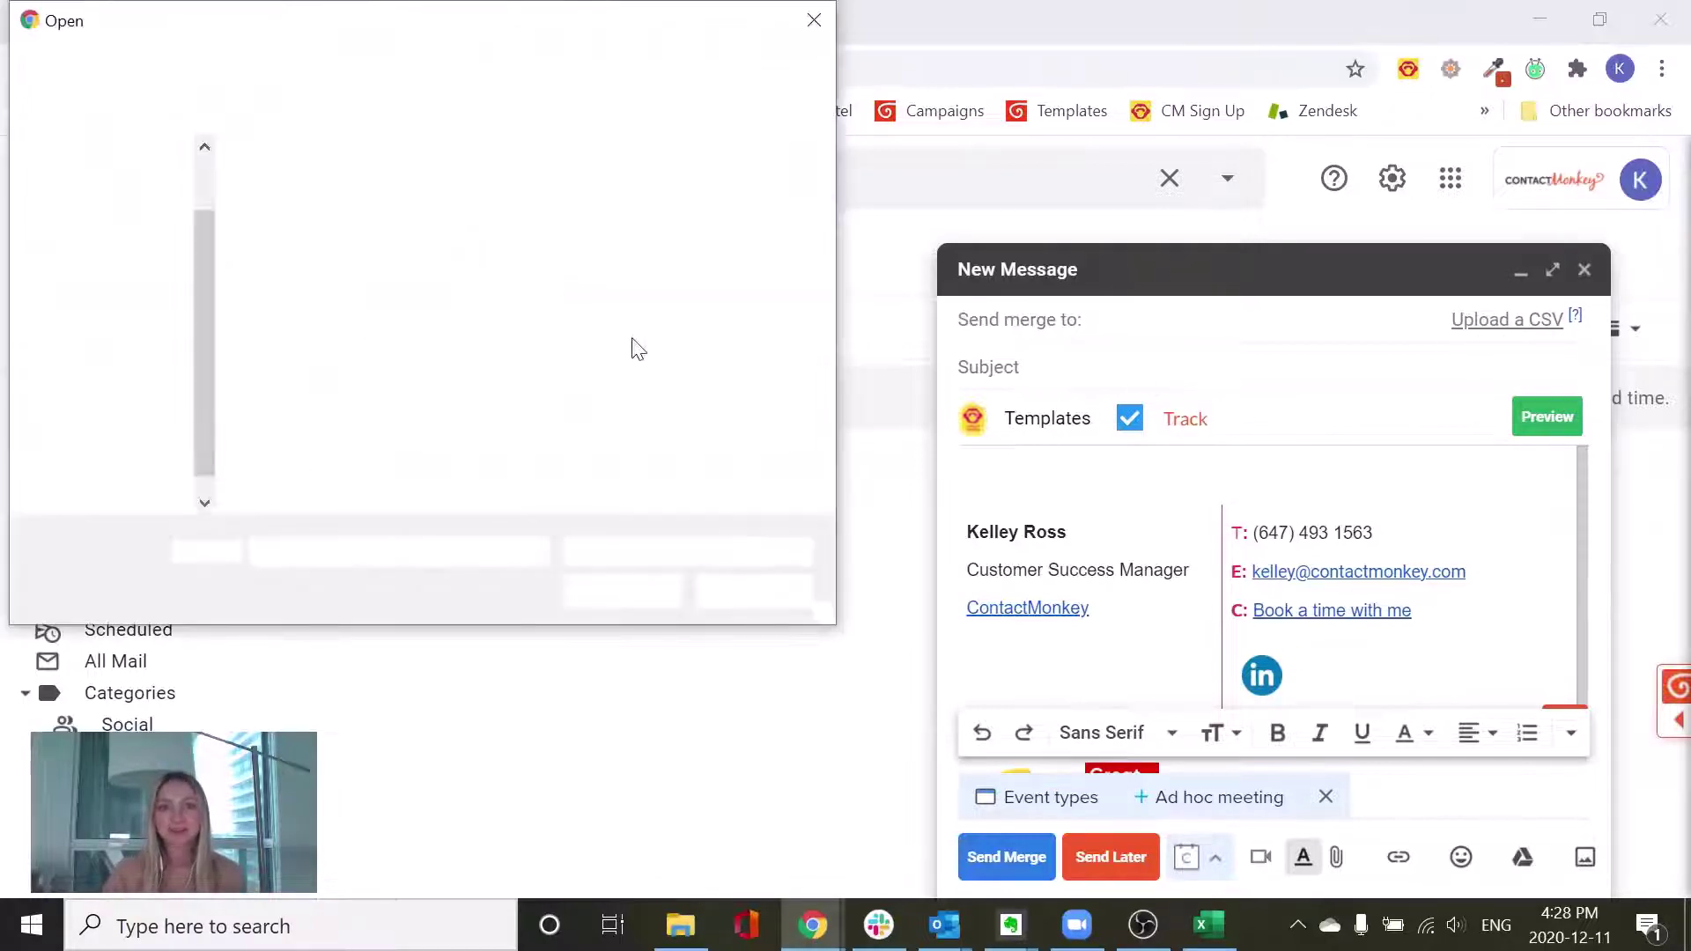
left_click(619, 590)
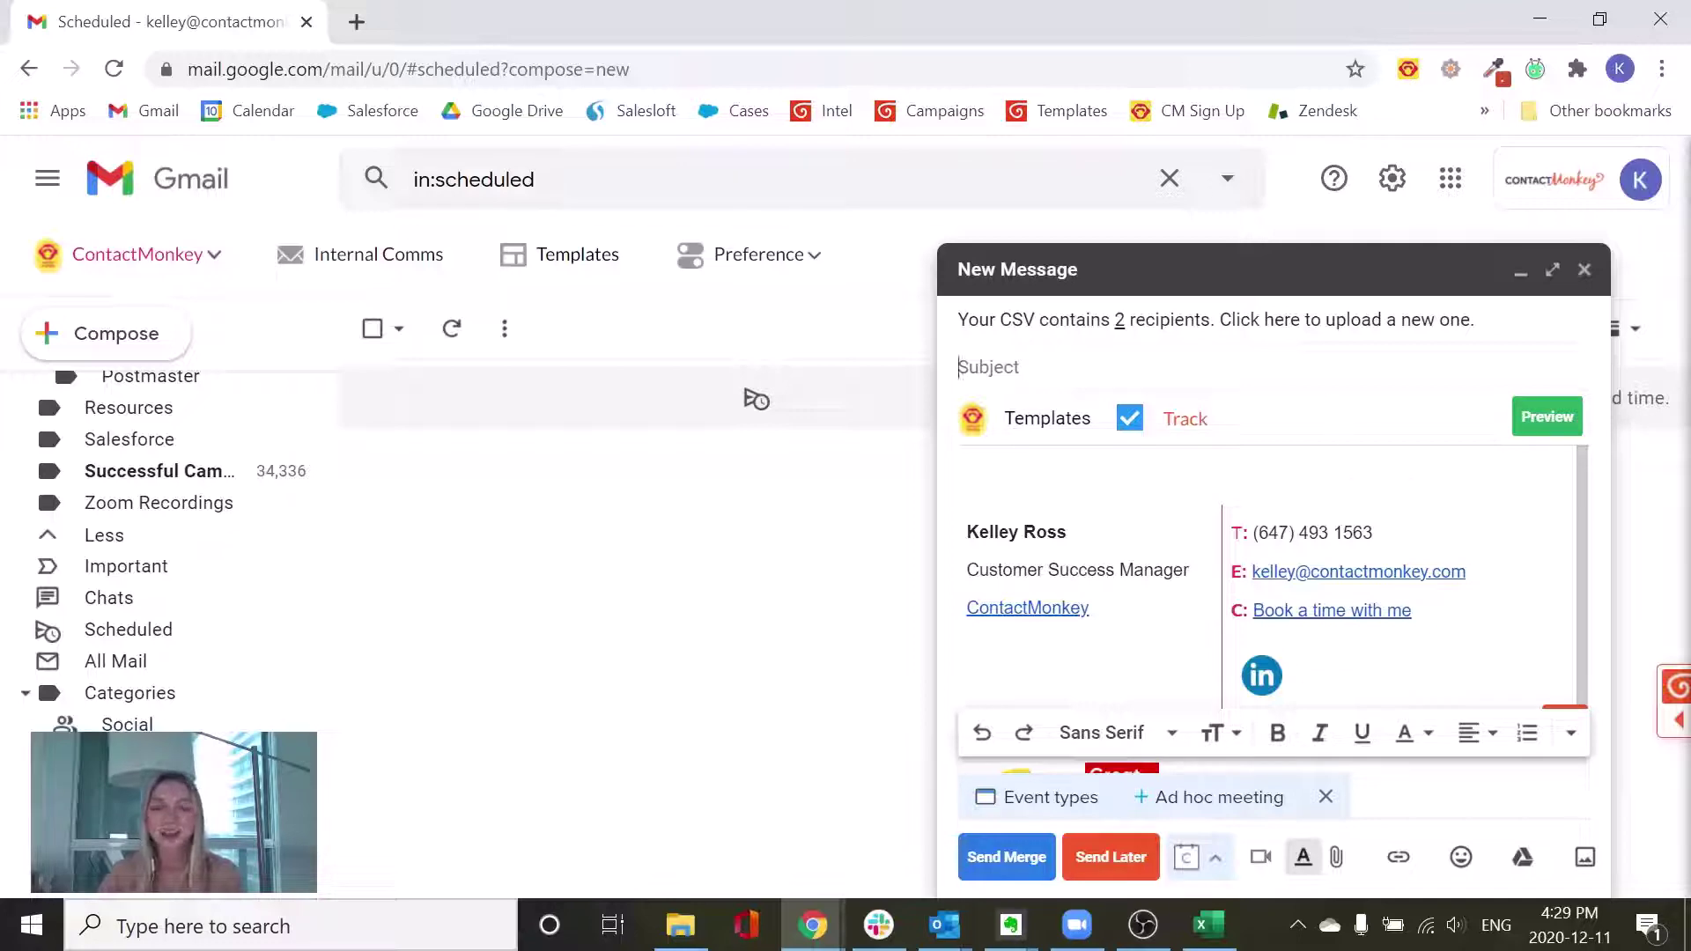
- Copy the FirstName merge field and make the subject read '{{firstname}} - Please Read'
scroll(1267, 581, "down", 2)
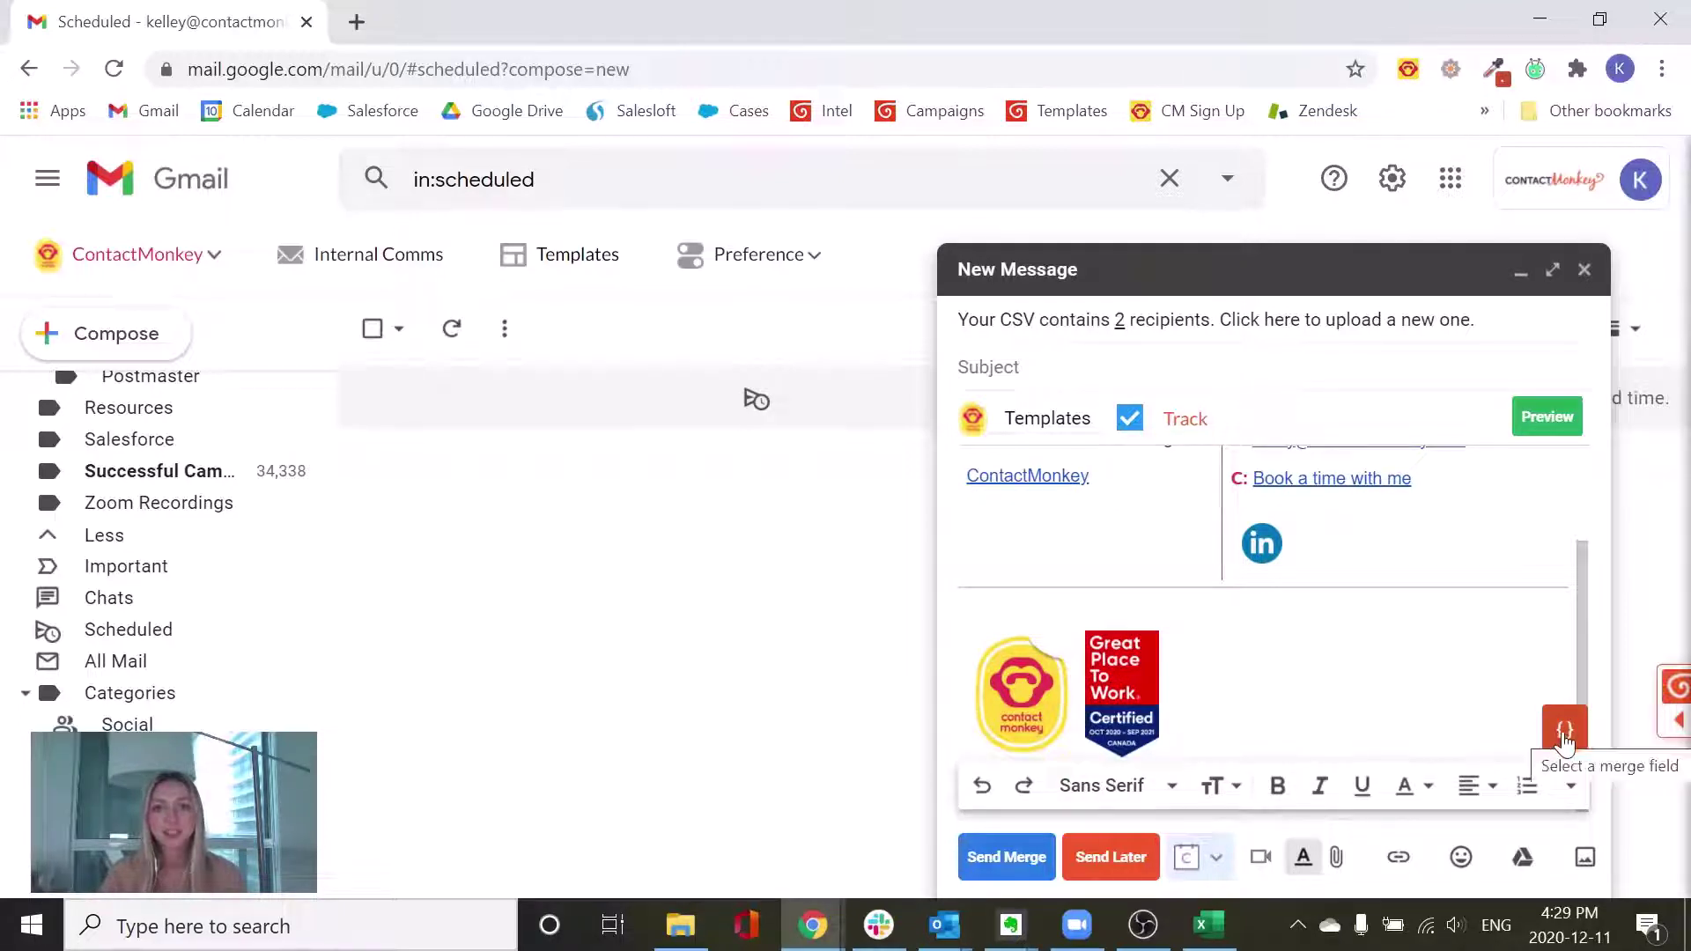
left_click(1555, 738)
left_click(1373, 682)
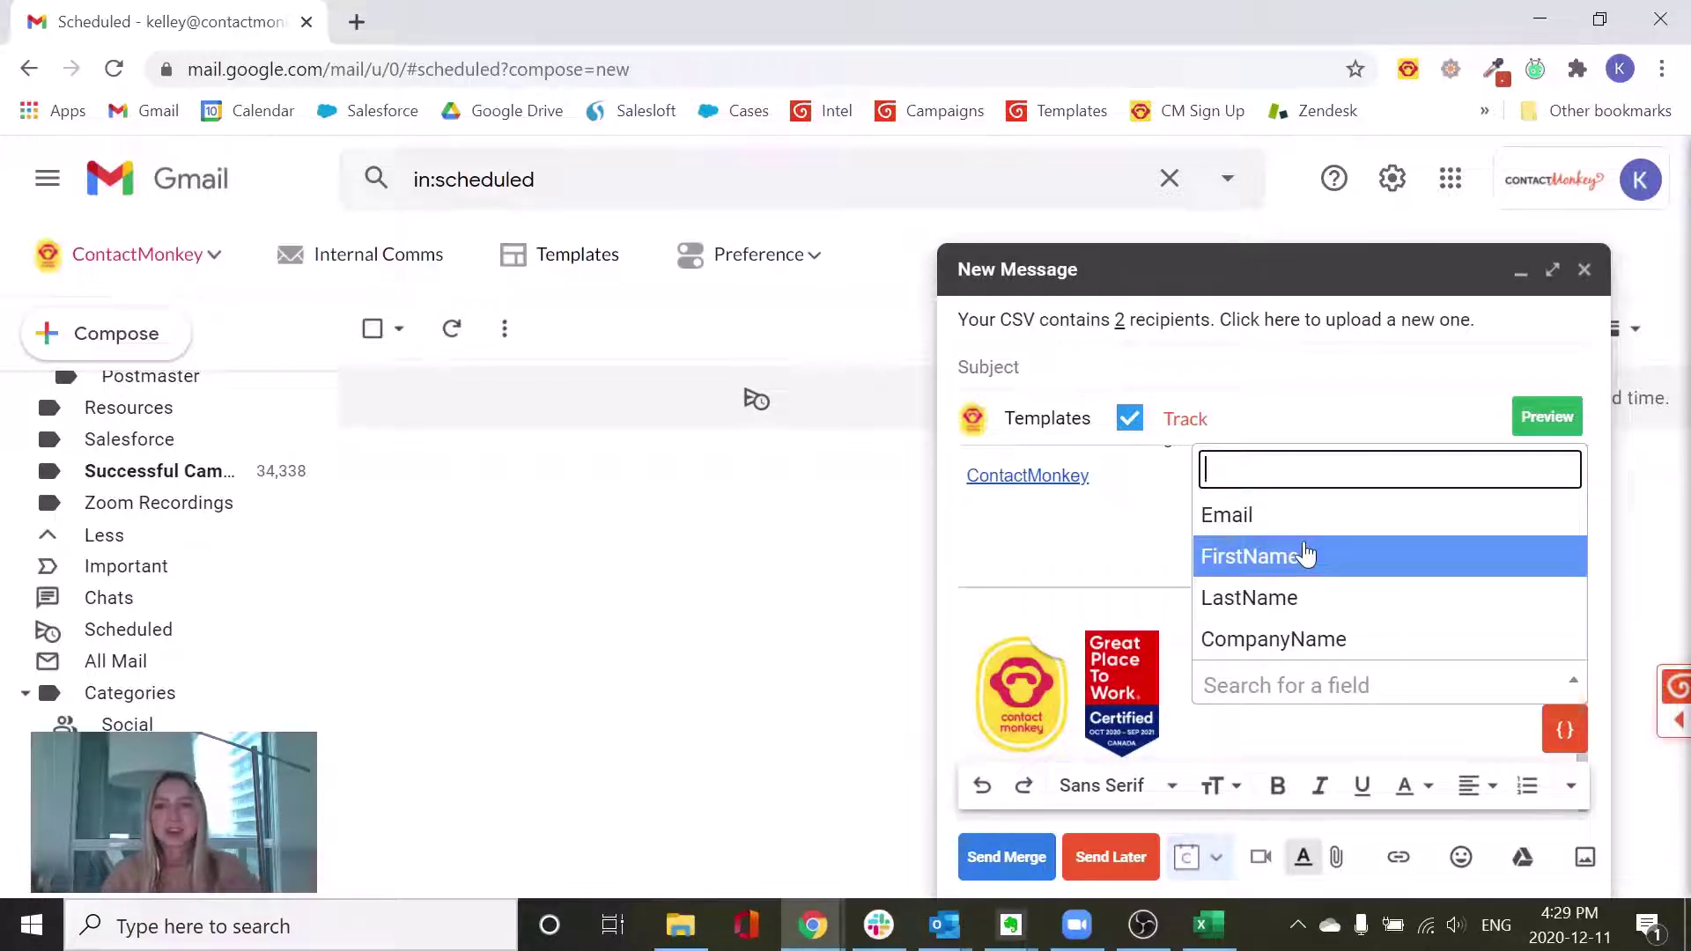
scroll(1222, 705, "up", 2)
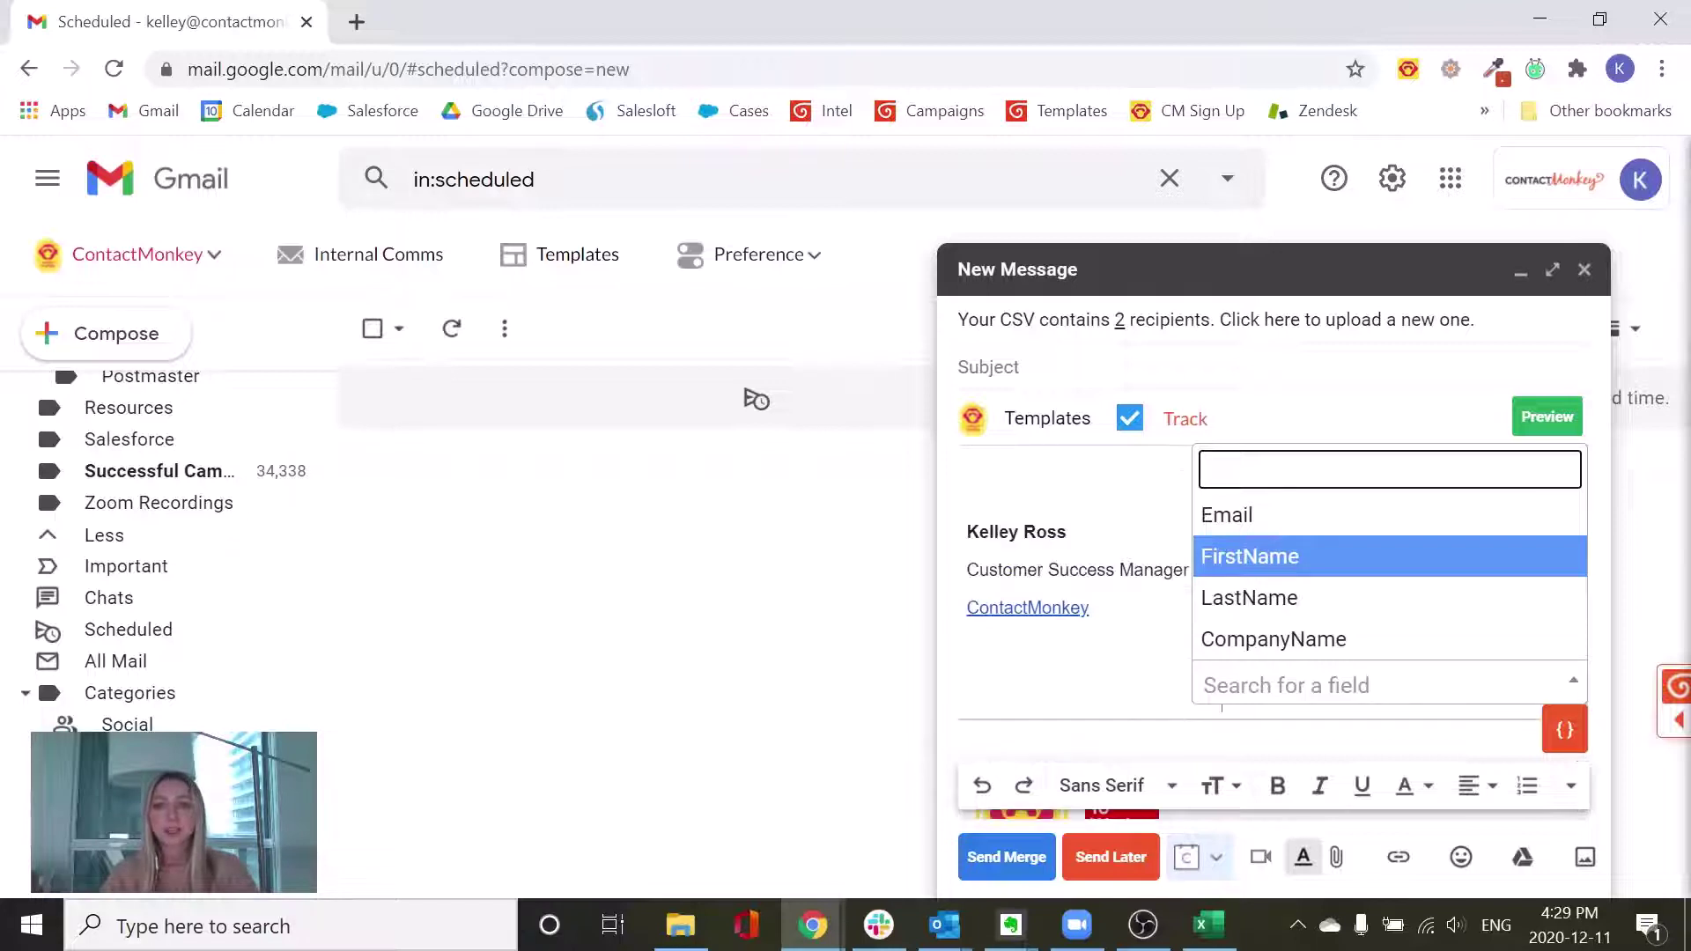
left_click(1261, 566)
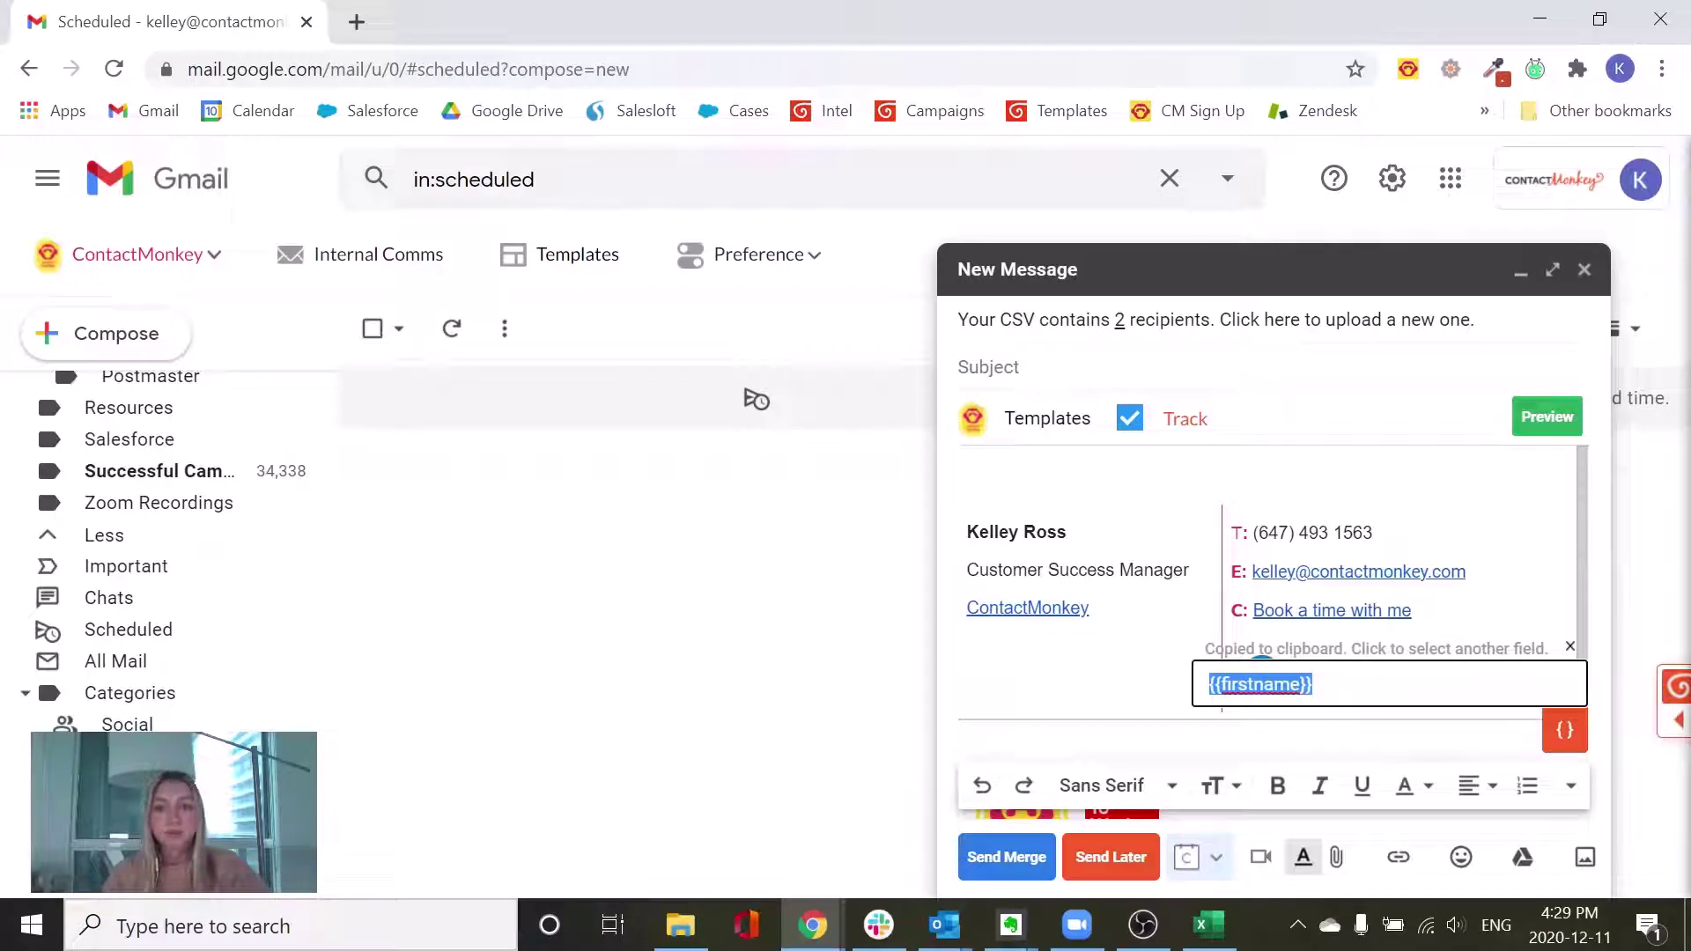
left_click(1026, 368)
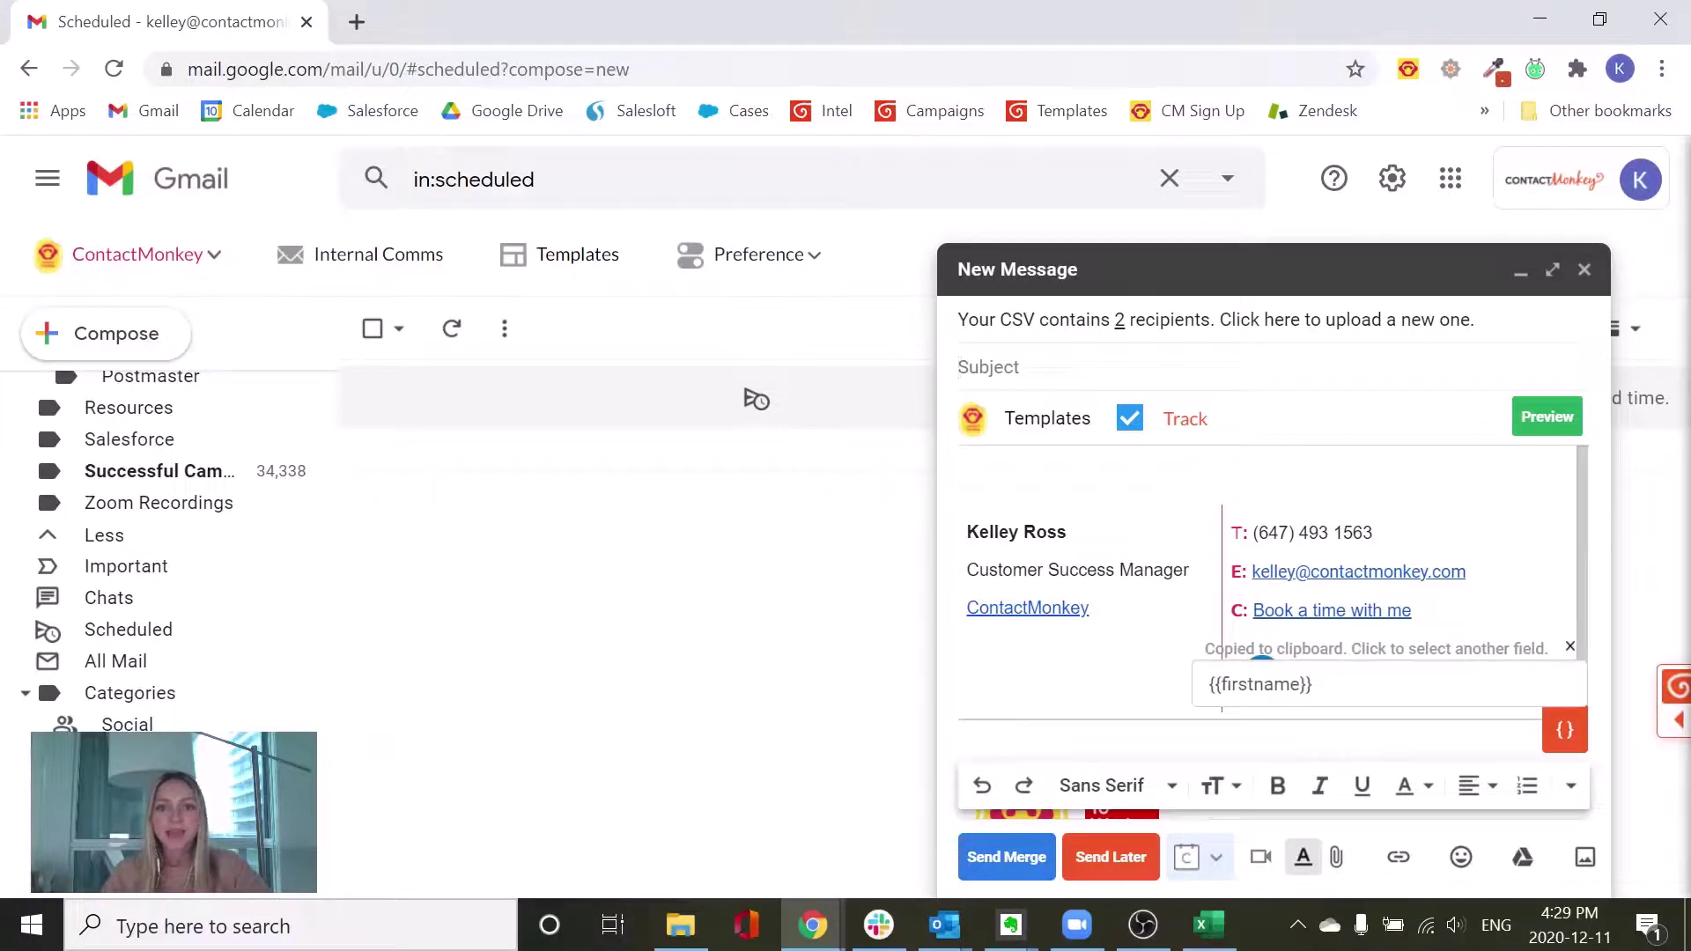
key("ctrl+v")
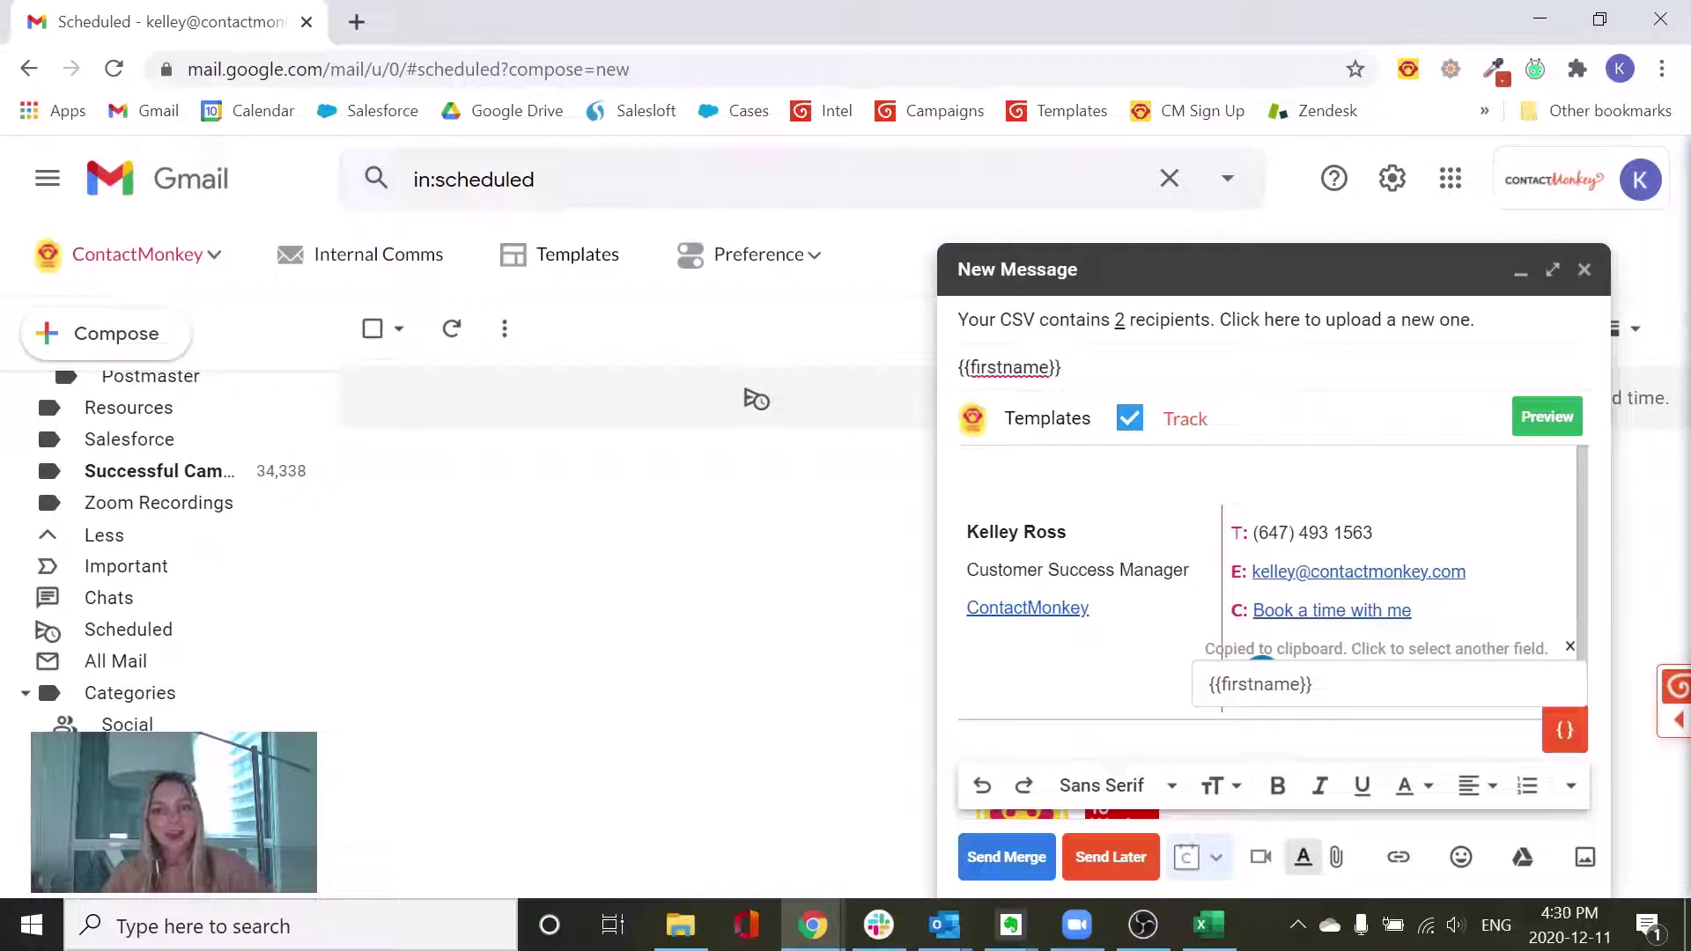
type("- Plea")
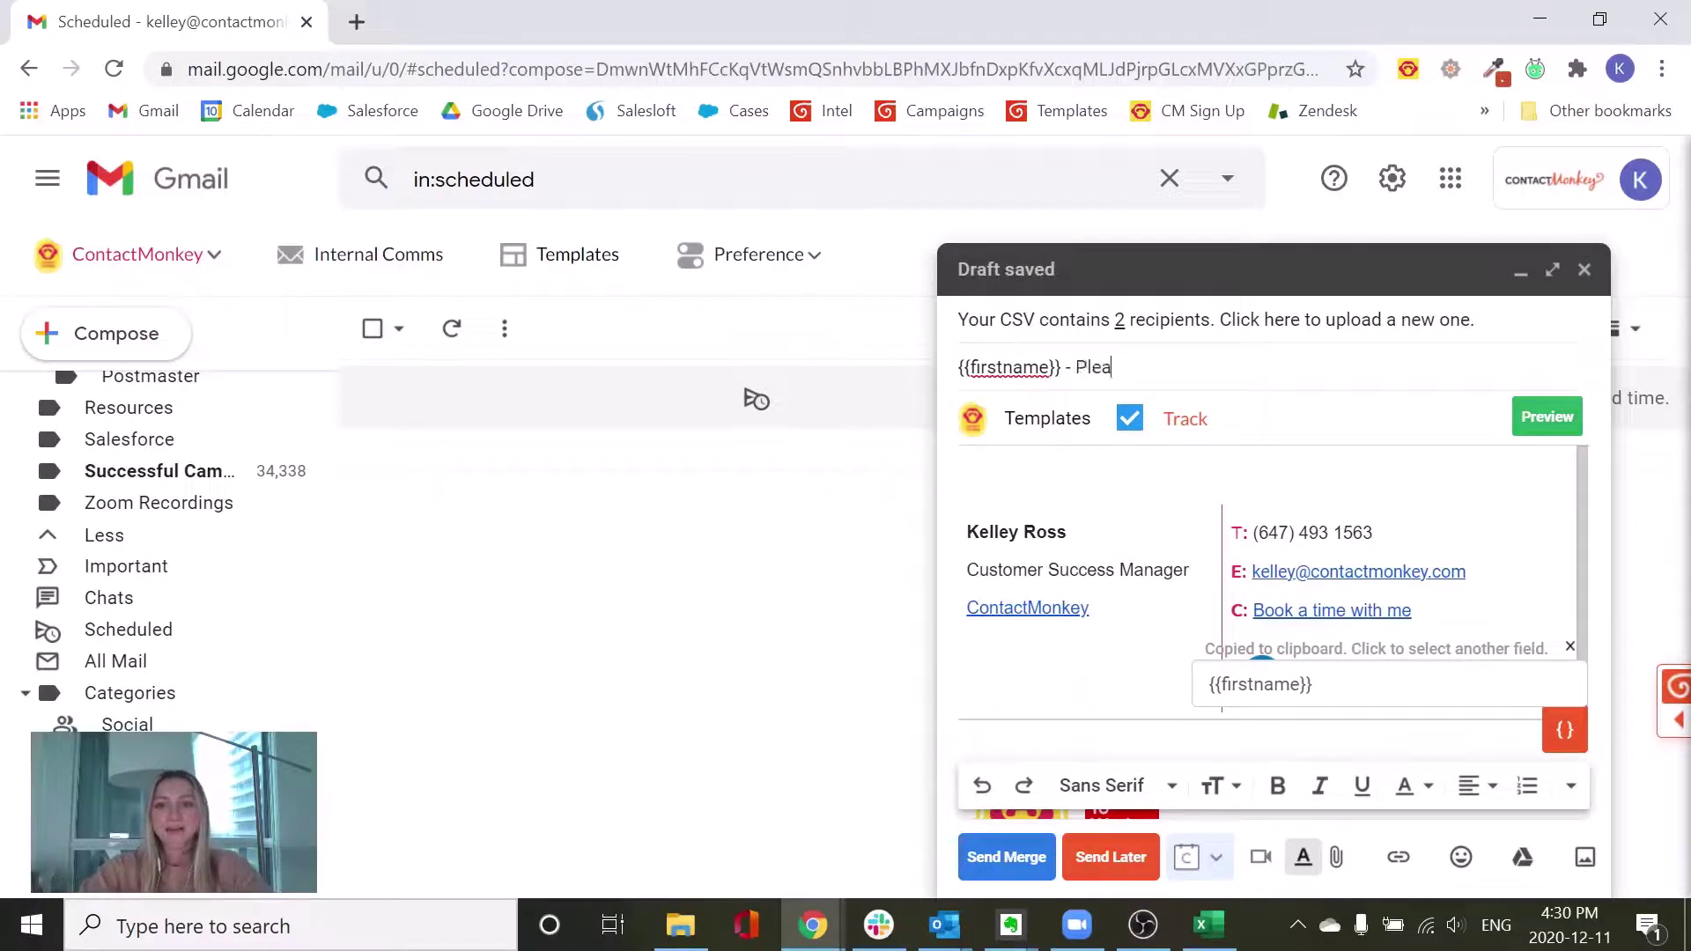
type("se Read")
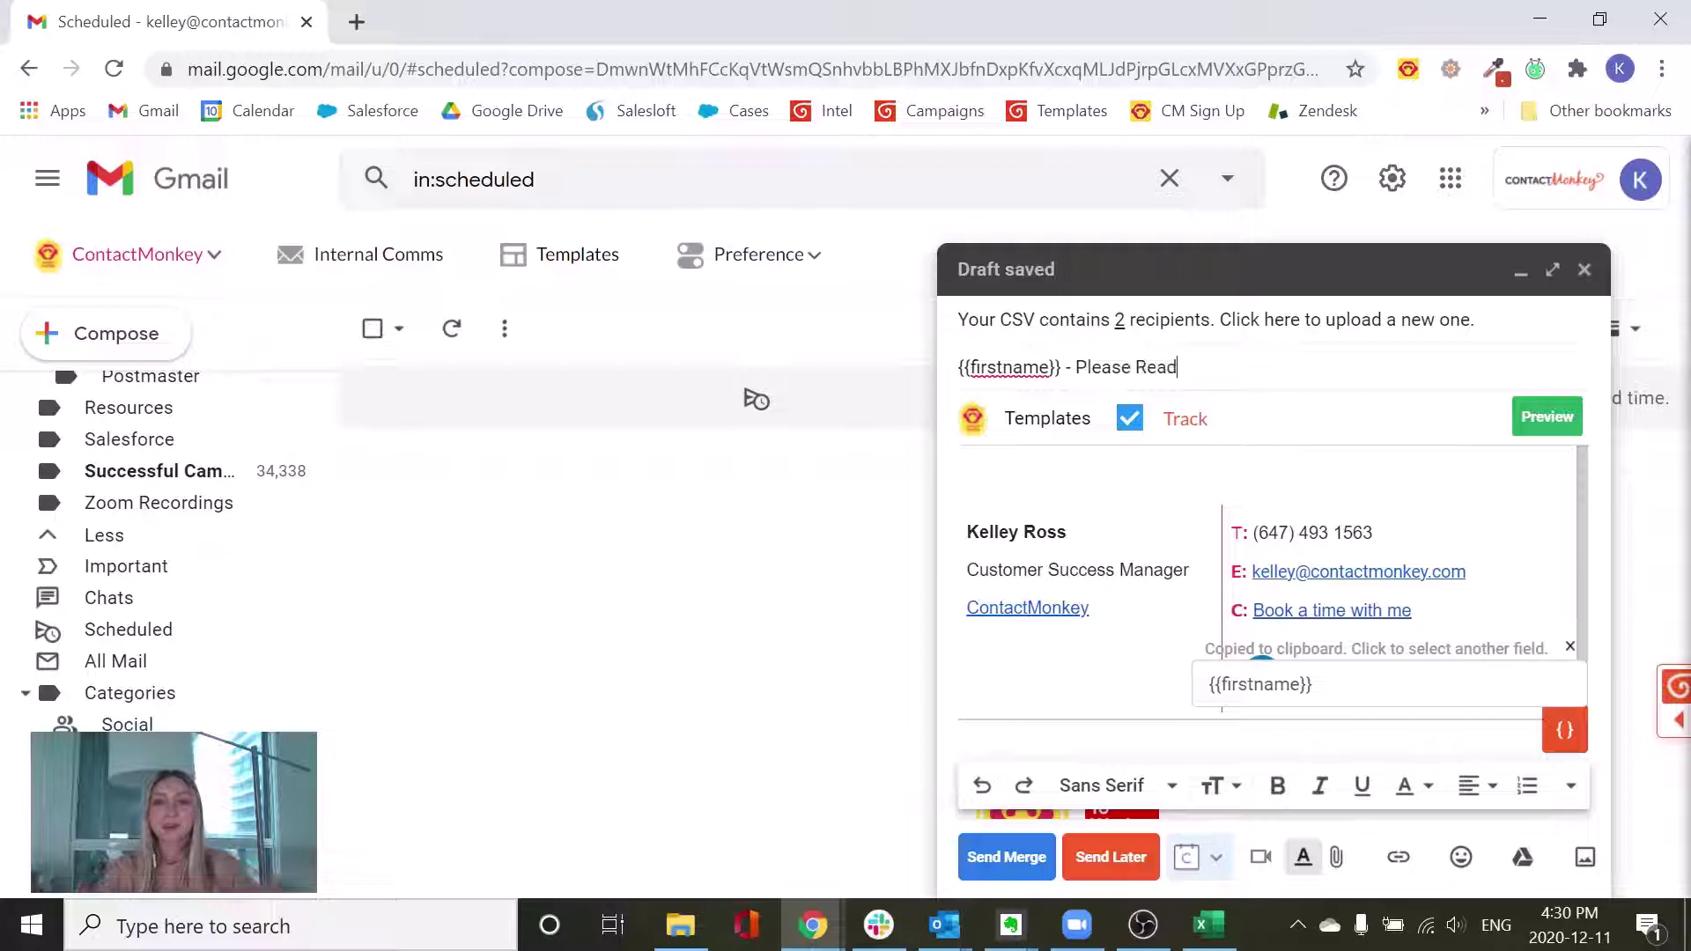